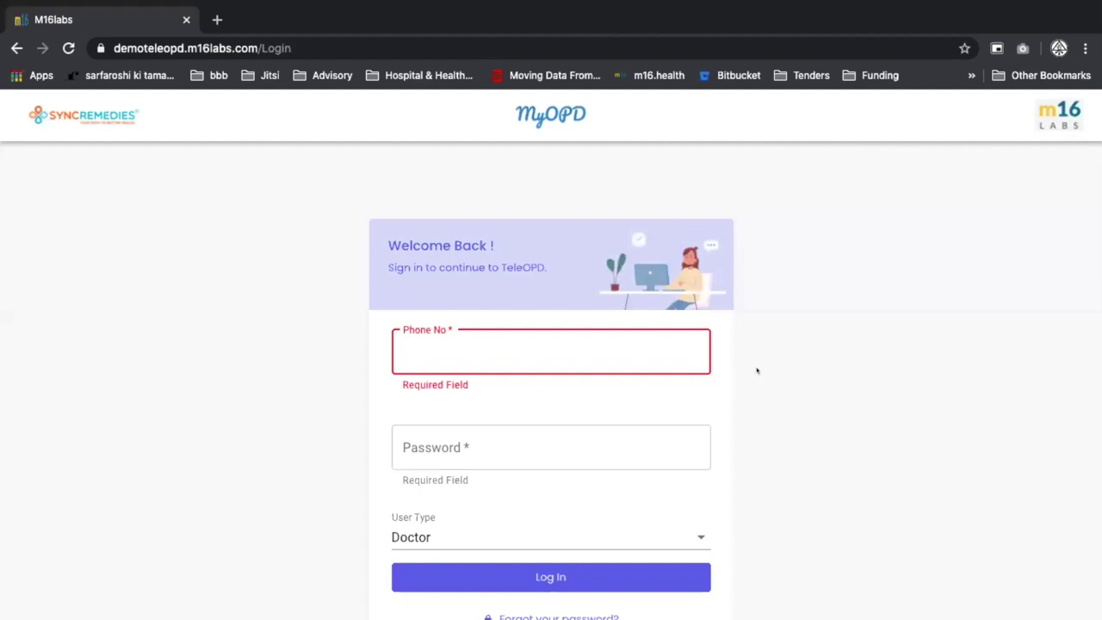
# Log in to MyOPD with the desk account's phone number and password as a Call Cordinator.
pyautogui.click(757, 371)
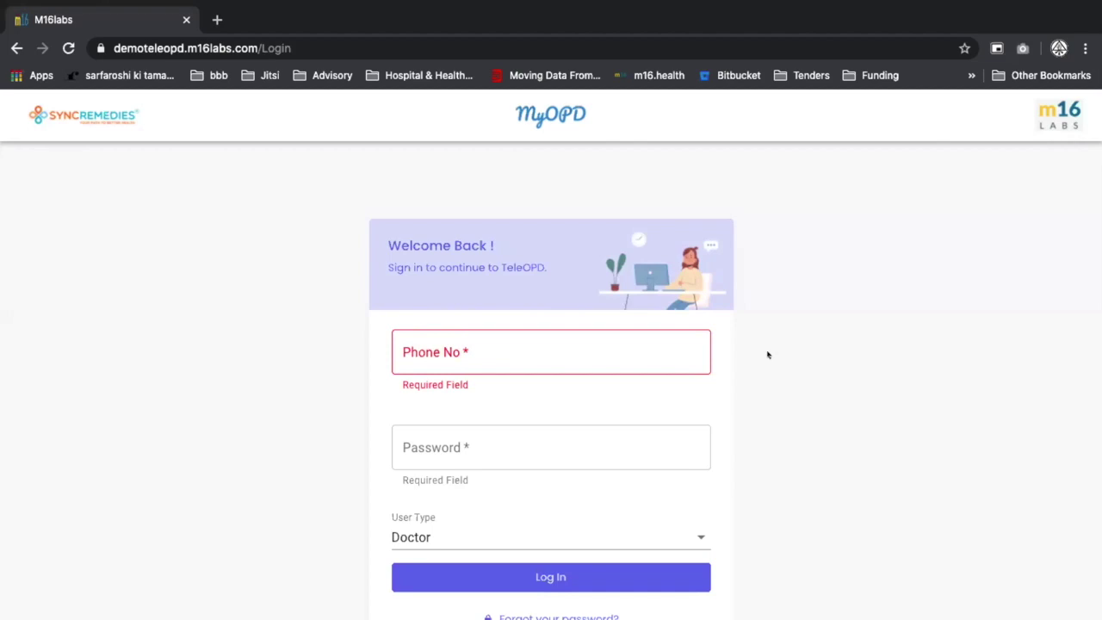
pyautogui.click(537, 356)
pyautogui.write('d')
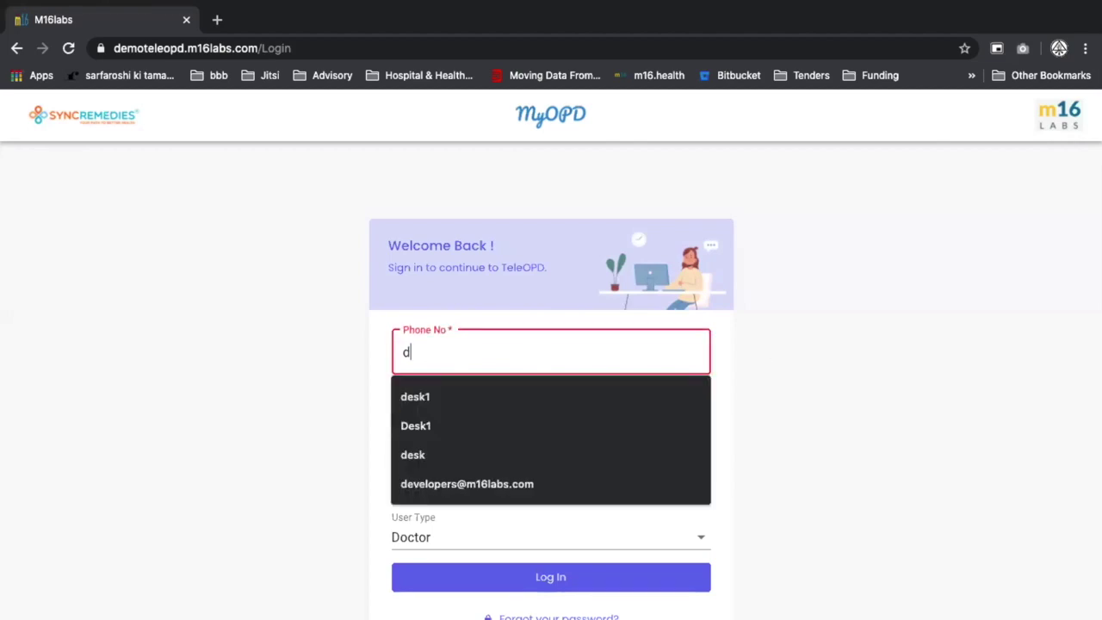
pyautogui.write('esk1')
pyautogui.press('Tab')
pyautogui.write('*****')
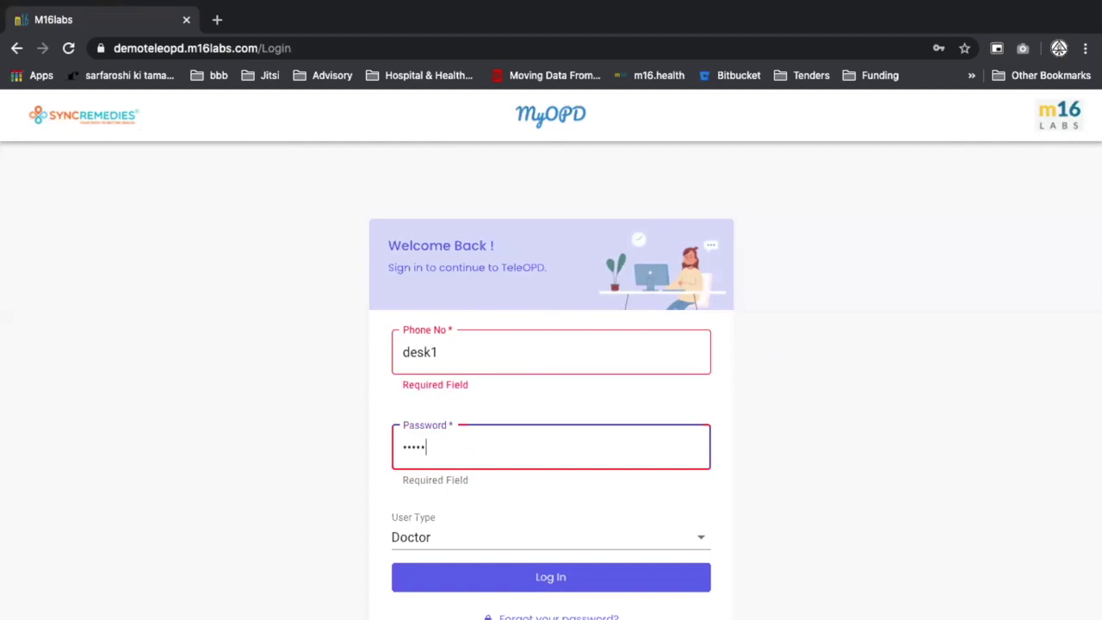
pyautogui.write('*')
pyautogui.click(462, 537)
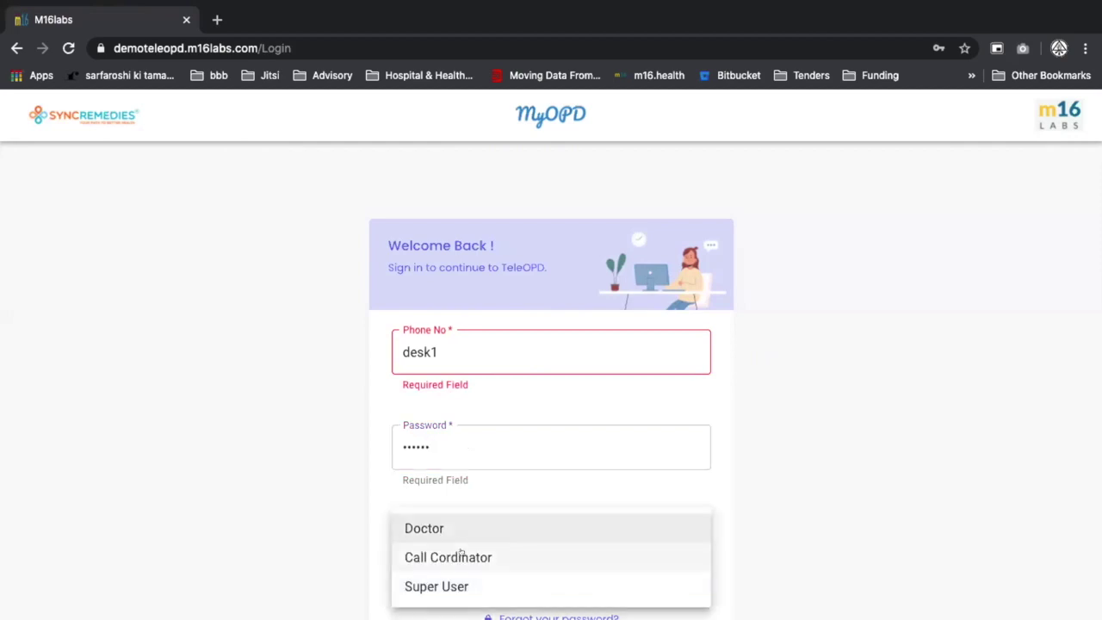
pyautogui.click(462, 556)
pyautogui.click(578, 576)
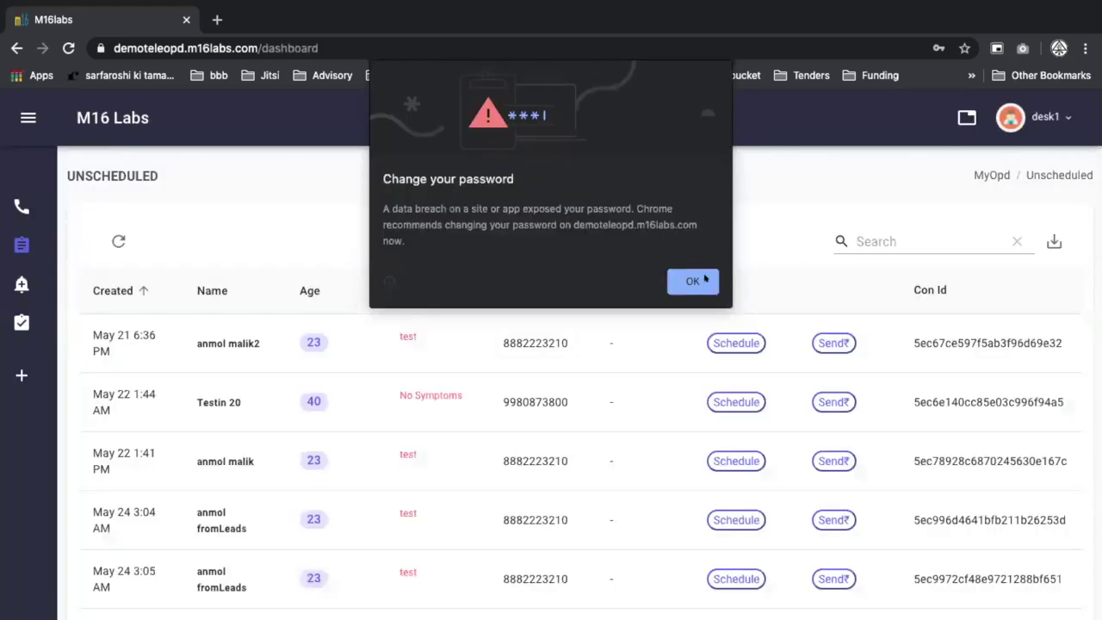
# Dismiss the password alert, start a new consultation, and enter the patient's name and contact number.
pyautogui.click(704, 278)
pyautogui.click(22, 372)
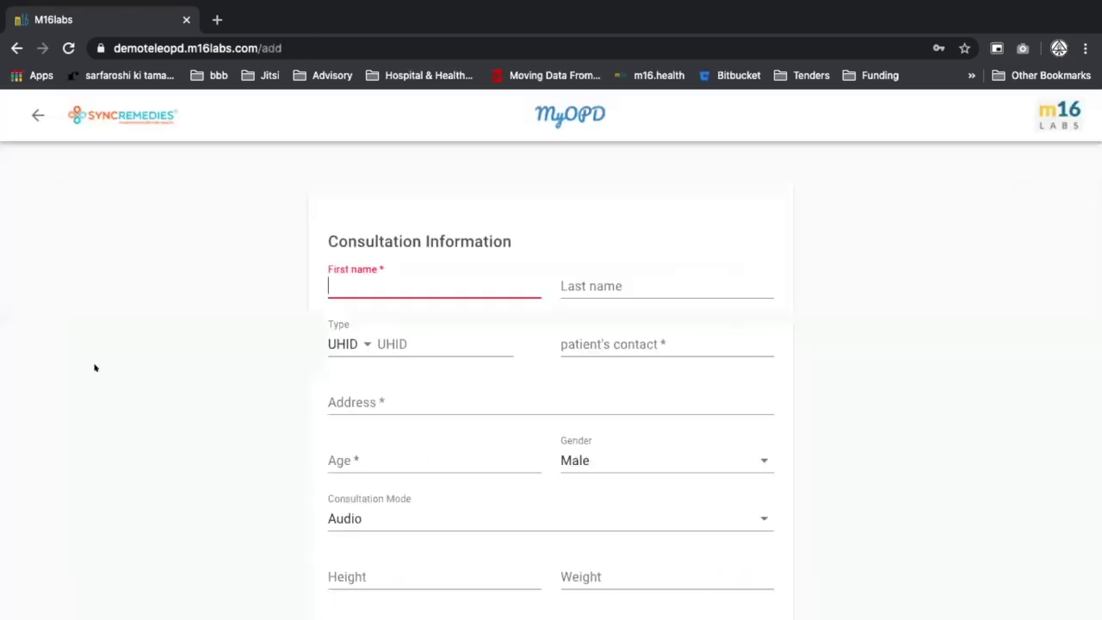
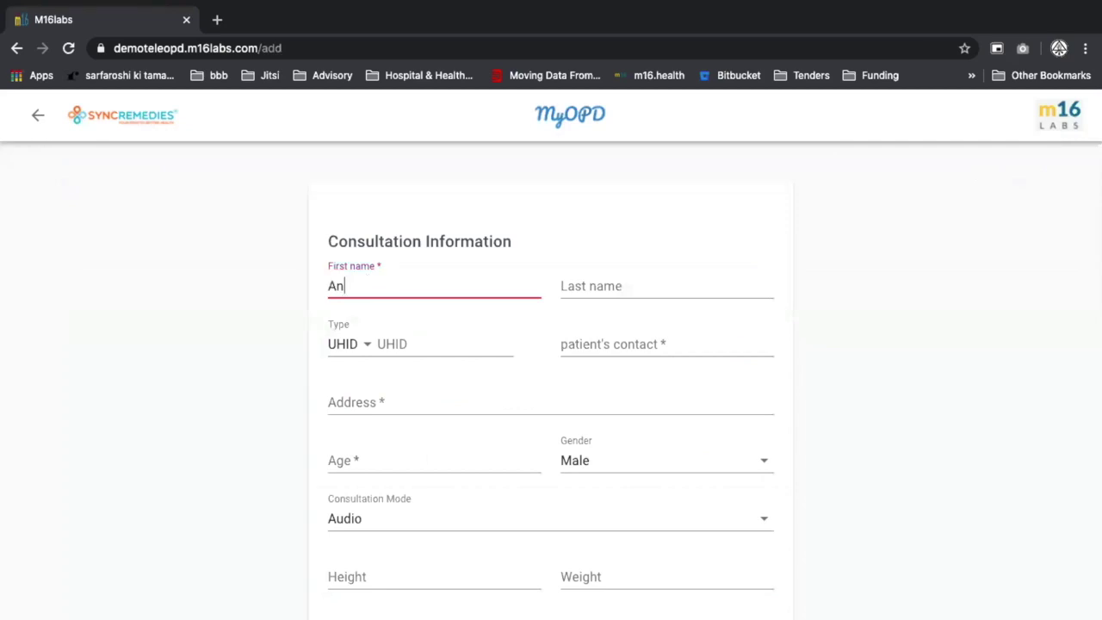
pyautogui.press('Tab')
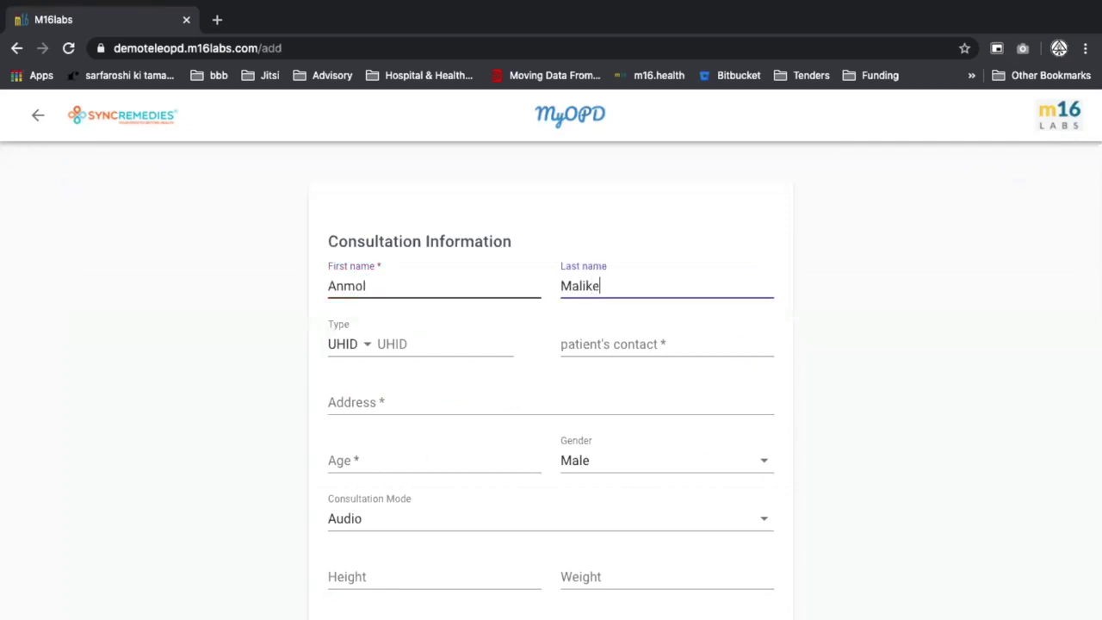
pyautogui.press('Tab')
pyautogui.press('Tab')
pyautogui.press('Tab')
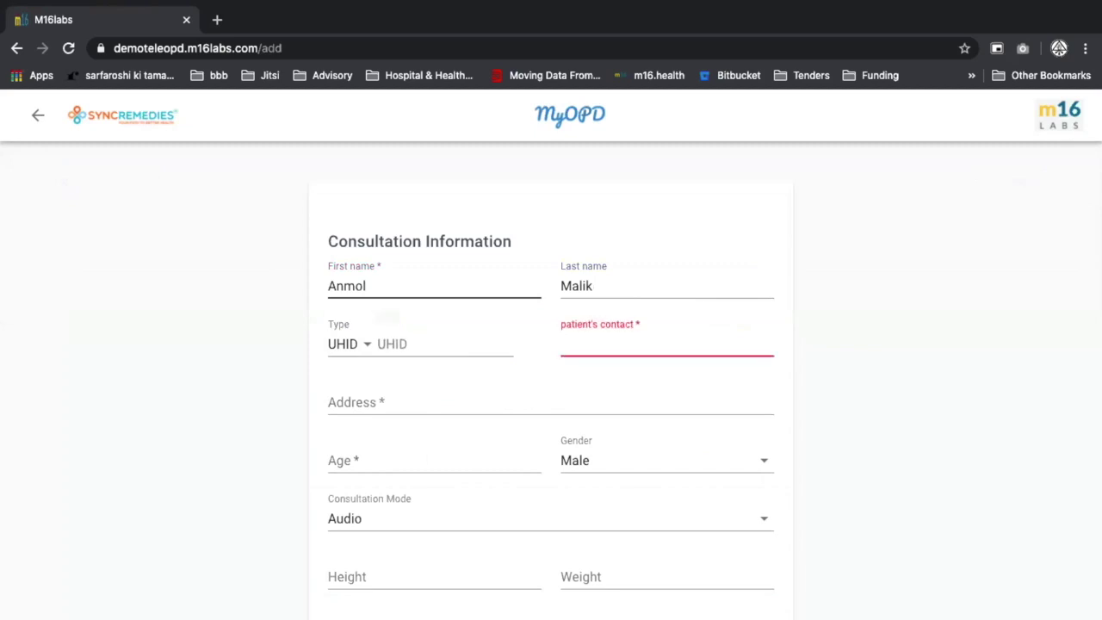
# Enter the patient's address and age 22, and set the consultation mode to Video.
pyautogui.press('Tab')
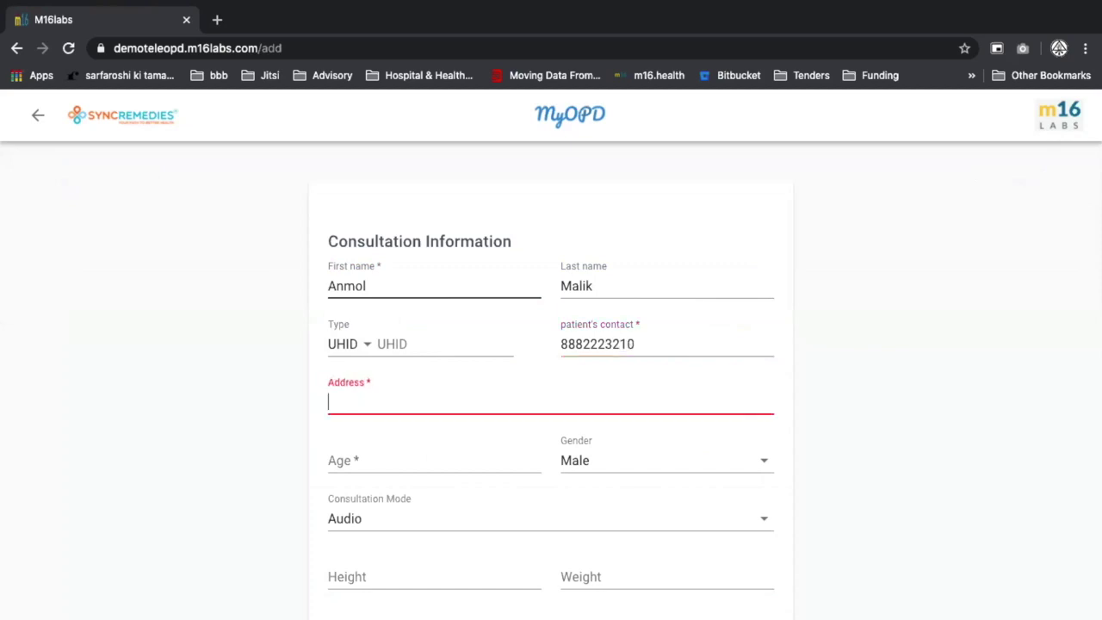
pyautogui.write('New Delhi')
pyautogui.press('Tab')
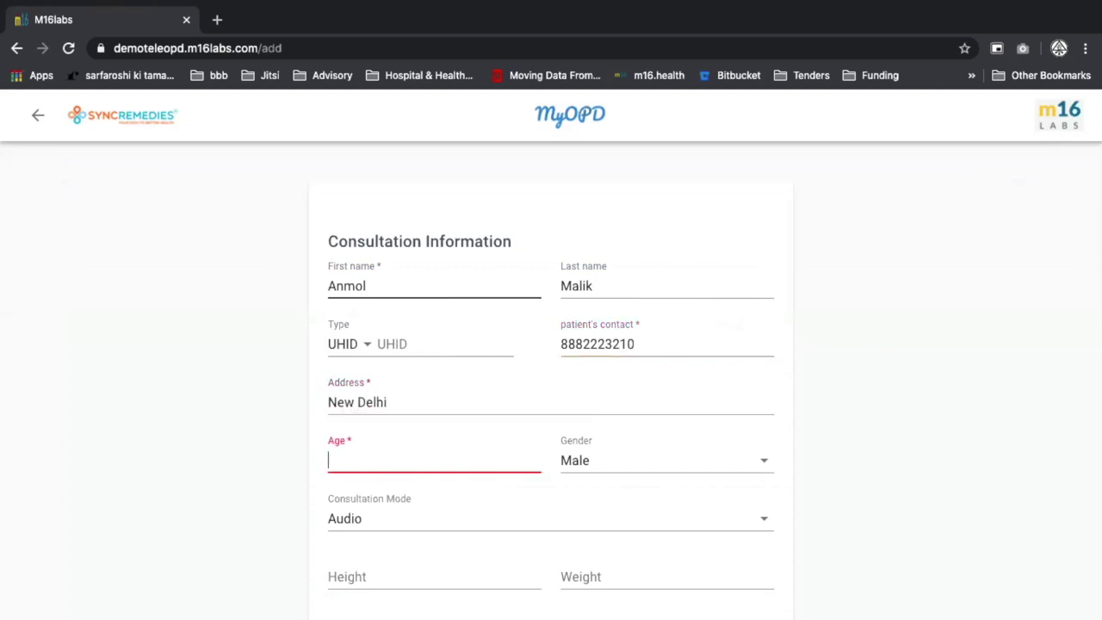
pyautogui.write('25')
pyautogui.press('Tab')
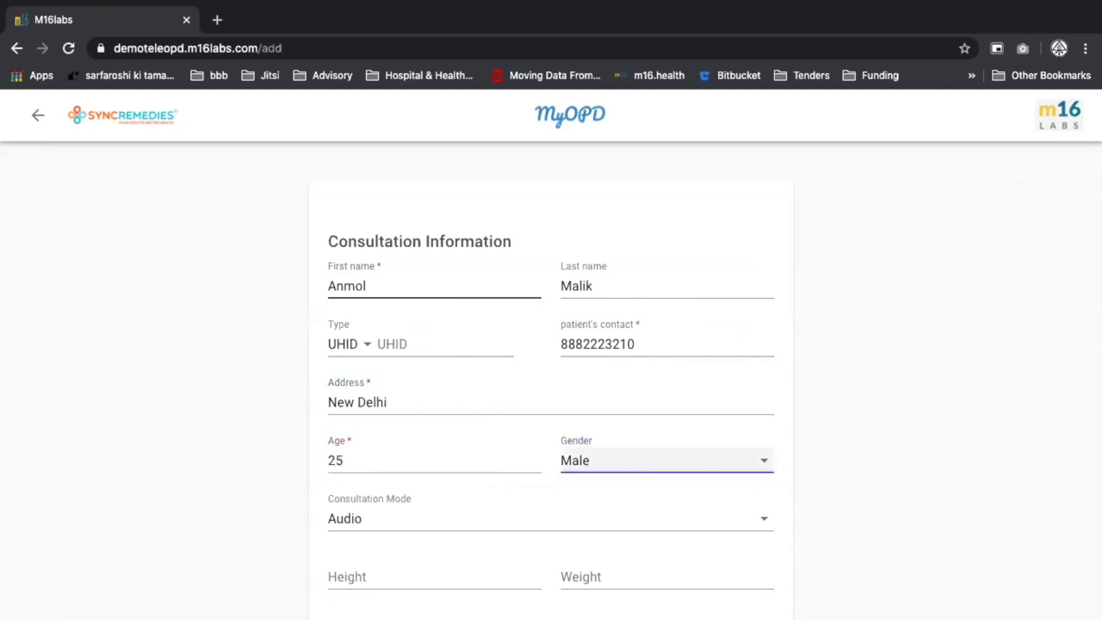
pyautogui.press('Tab')
pyautogui.click(366, 463)
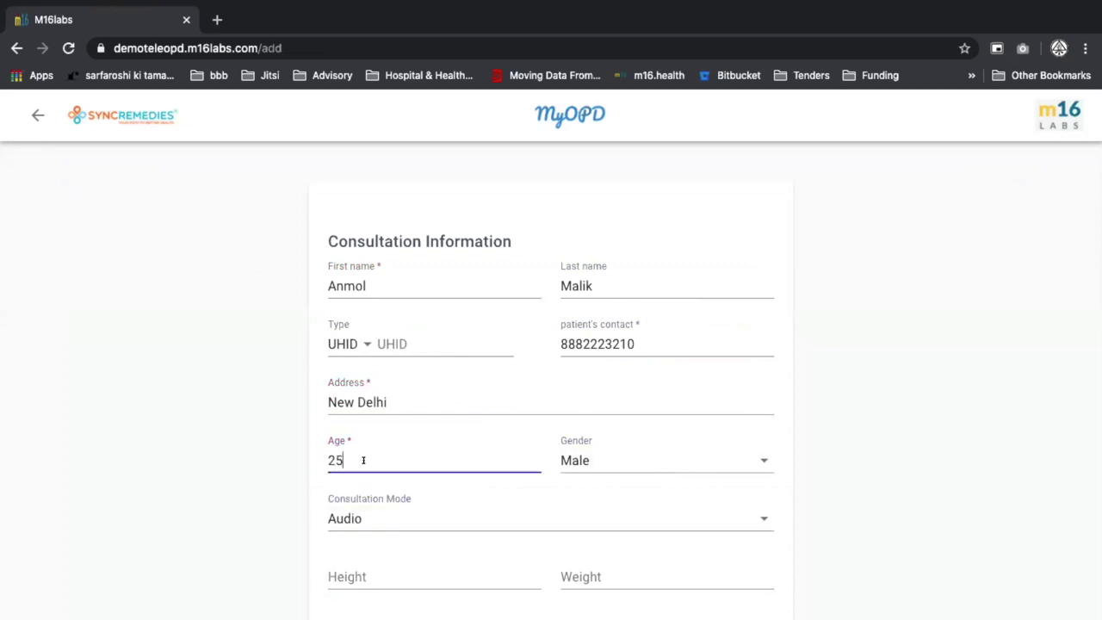
pyautogui.press('BackSpace')
pyautogui.write('2')
pyautogui.click(380, 512)
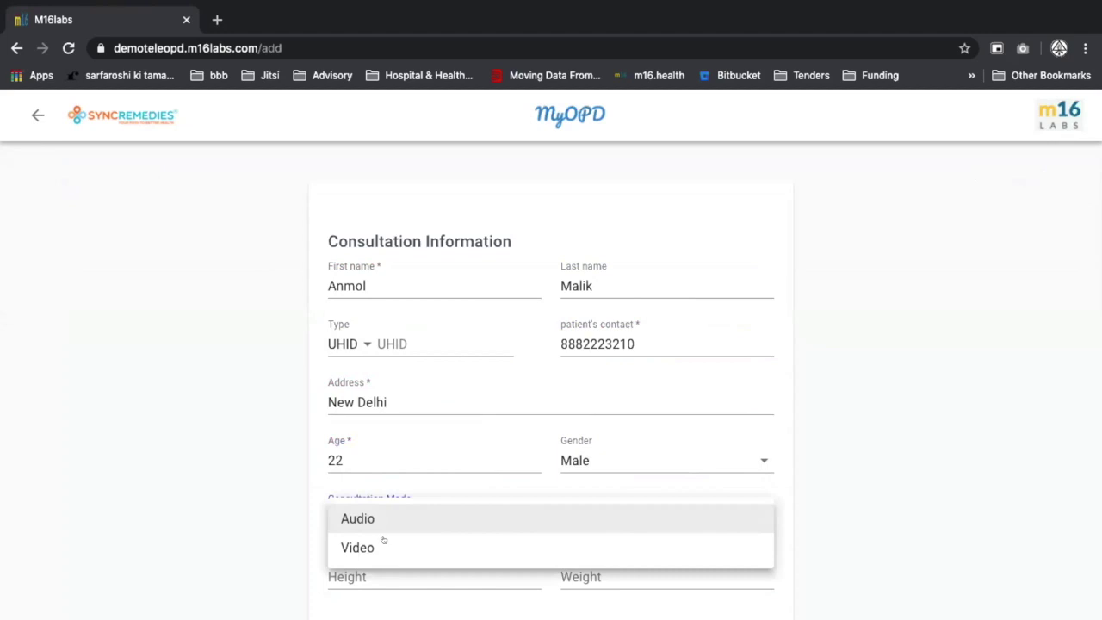
pyautogui.click(392, 542)
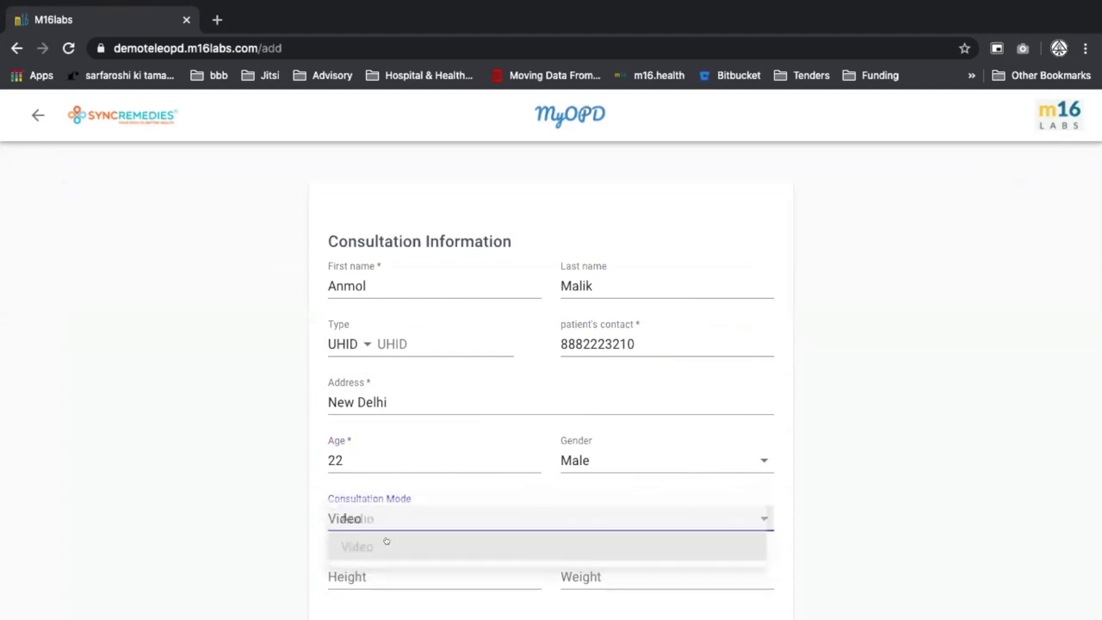
# Record the patient's height as 5.8 ft and weight as 72kgs.
pyautogui.scroll(-2, 419, 601)
pyautogui.click(363, 459)
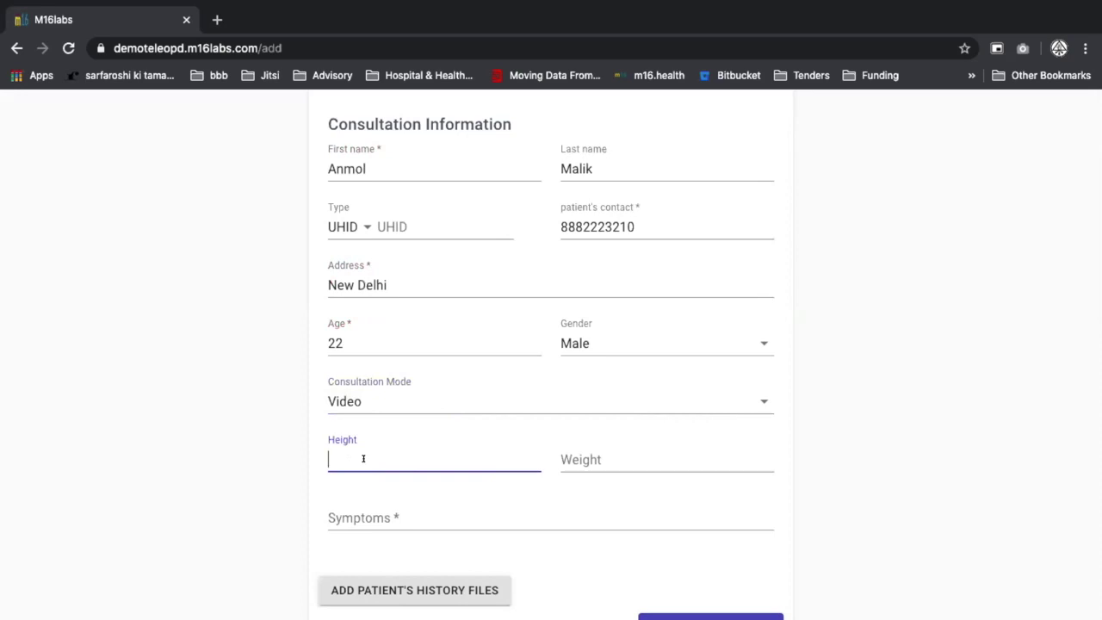
pyautogui.write('5.8')
pyautogui.click(603, 459)
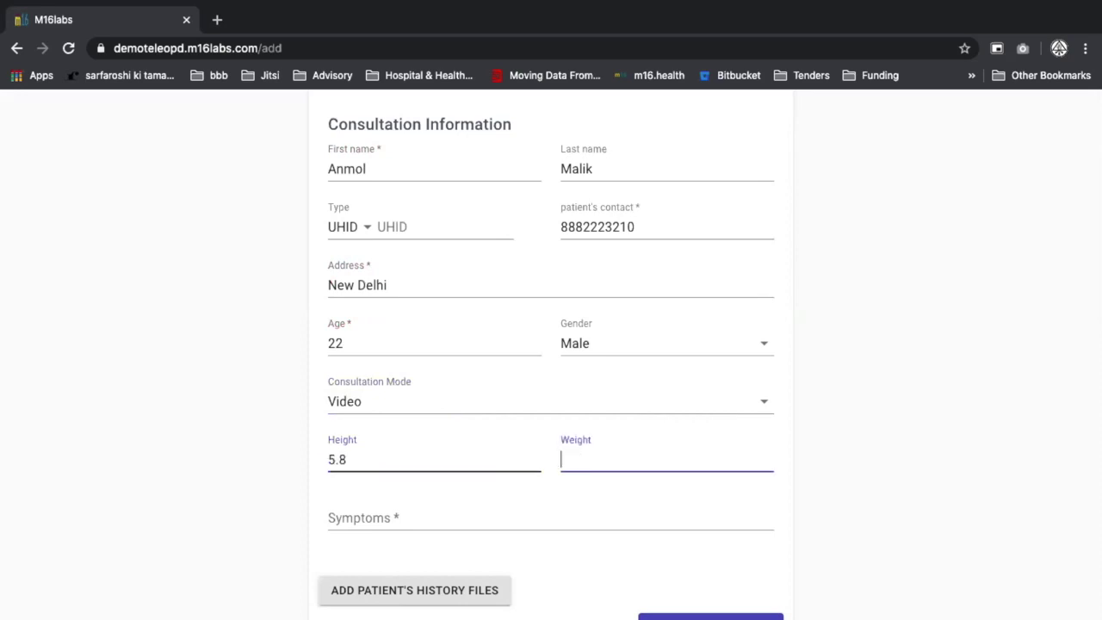
pyautogui.click(347, 459)
pyautogui.write('ft')
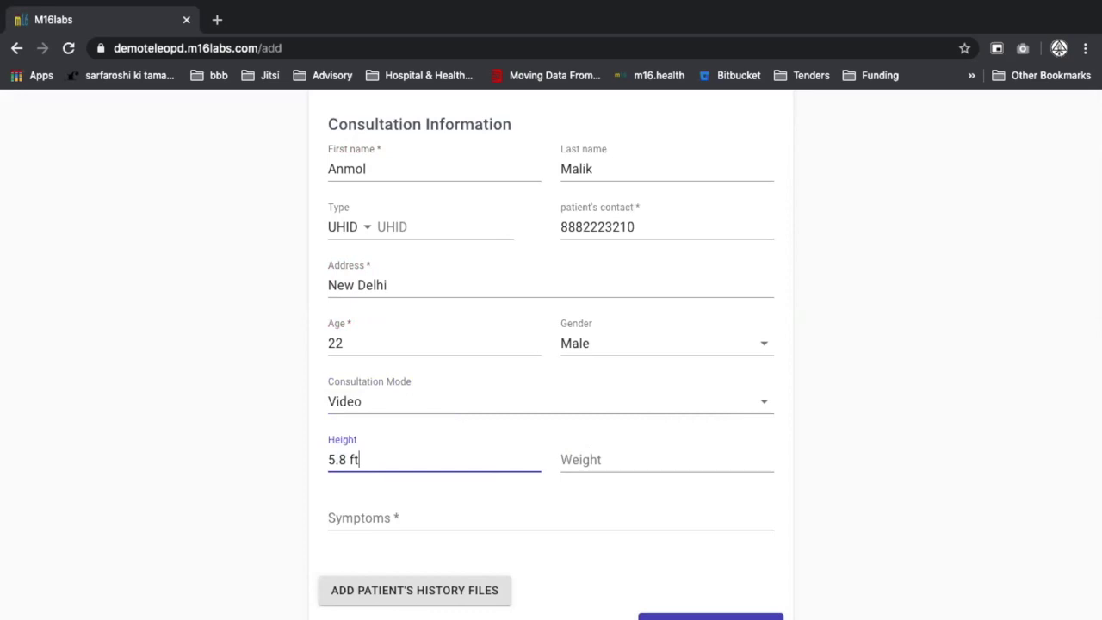
pyautogui.click(603, 459)
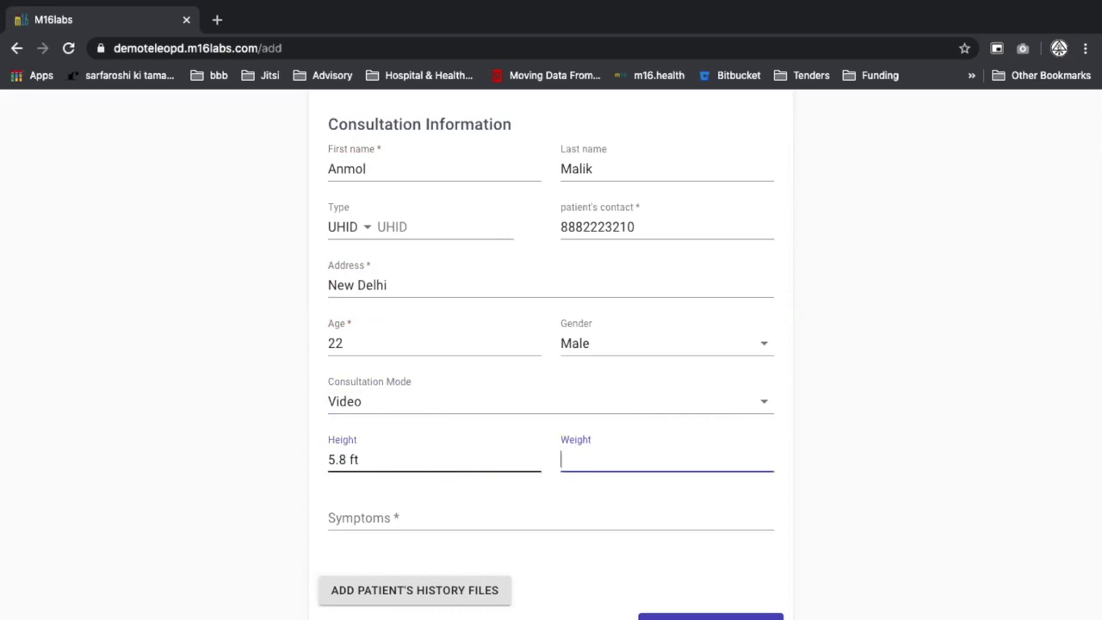
pyautogui.write('72kgs')
# Enter the symptoms 'No Symptoms - Testing Call'.
pyautogui.click(345, 517)
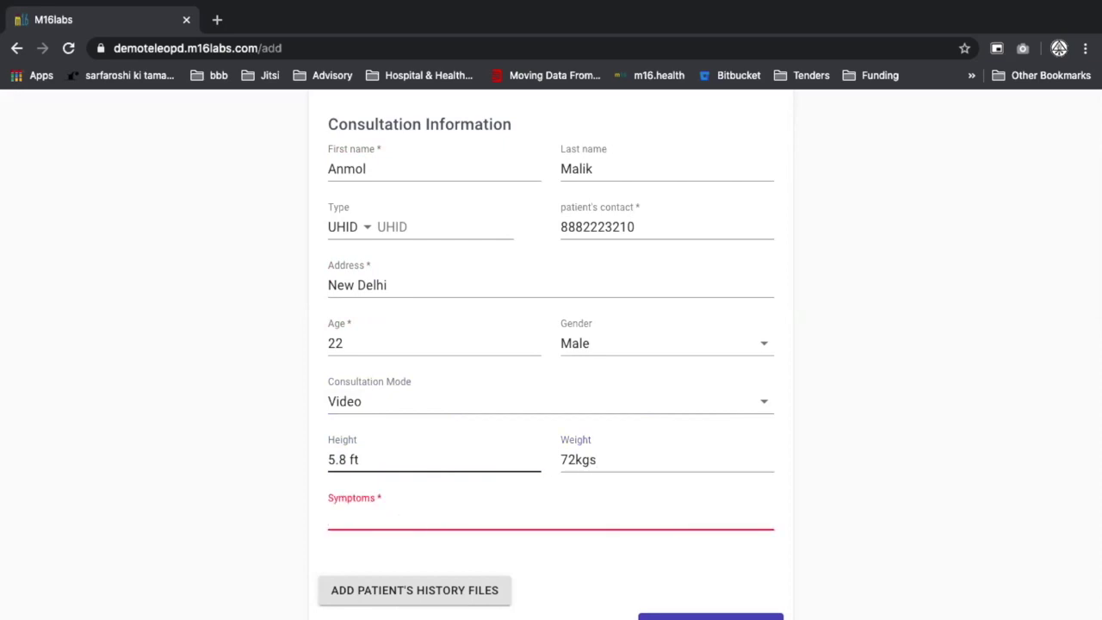
pyautogui.write('Not')
pyautogui.press('BackSpace')
pyautogui.write('Symtpoms - Test')
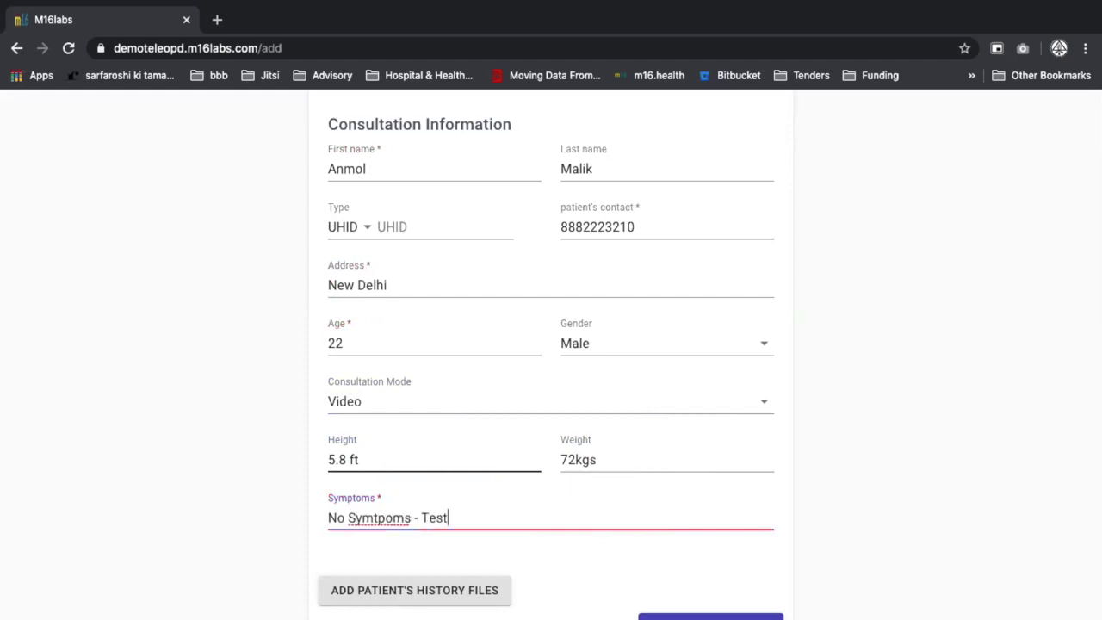
pyautogui.hotkey('alt', 'shift', 'Left')
pyautogui.hotkey('alt', 'shift', 'Left')
pyautogui.hotkey('alt', 'shift', 'Left')
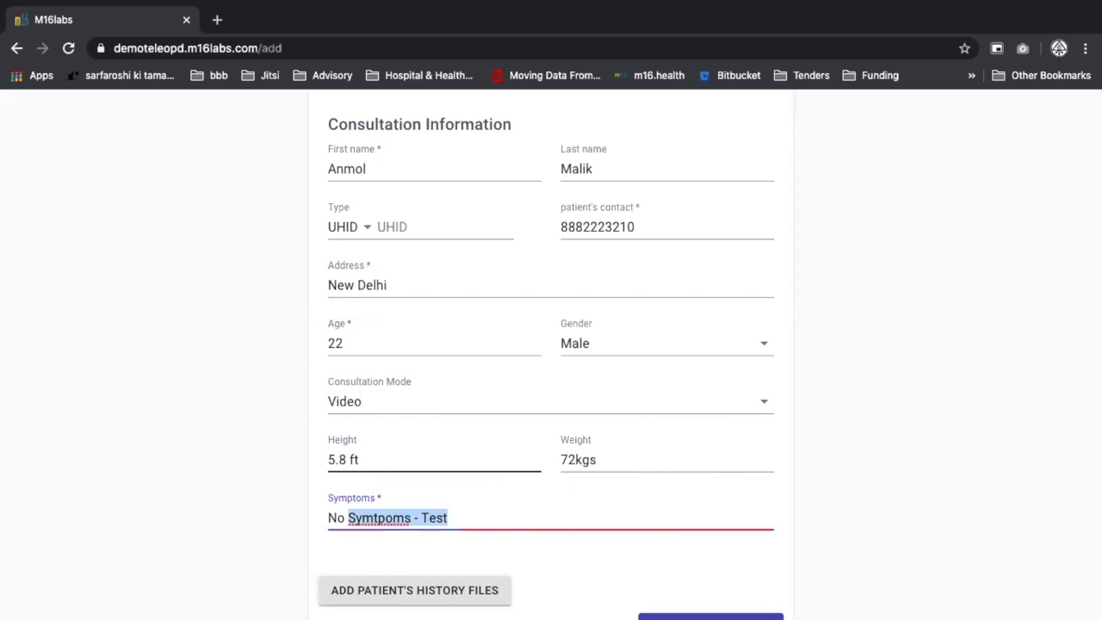
pyautogui.write('Symptoms - Testi')
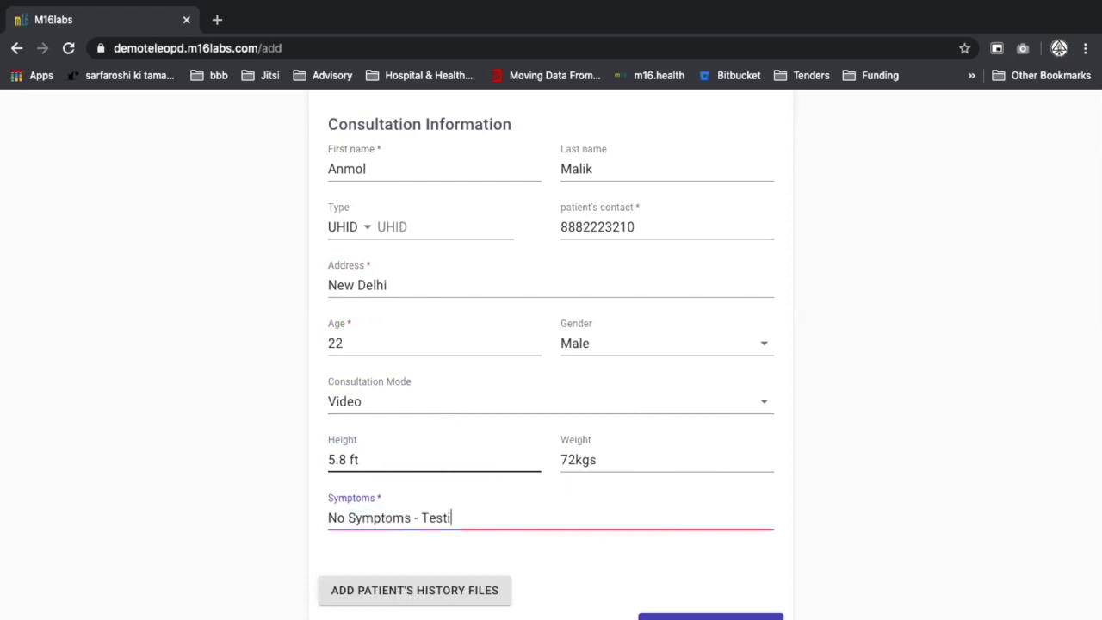
pyautogui.write('ng Call')
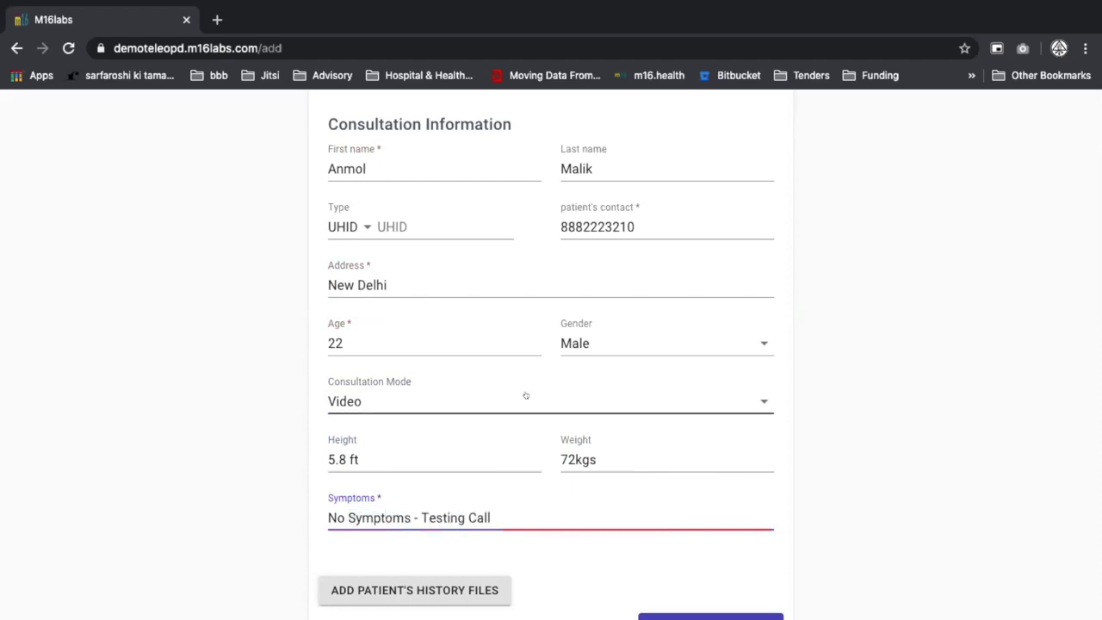
# Book the consultation, acknowledge the confirmation, and sort the Unscheduled list newest first.
pyautogui.scroll(-3, 652, 500)
pyautogui.click(692, 515)
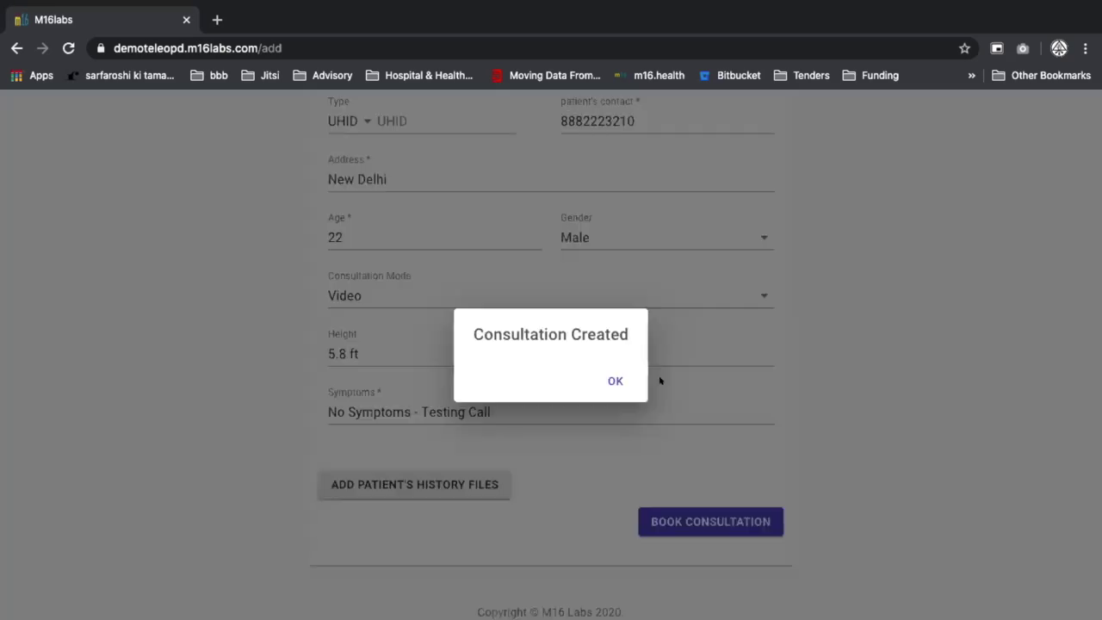
pyautogui.click(617, 381)
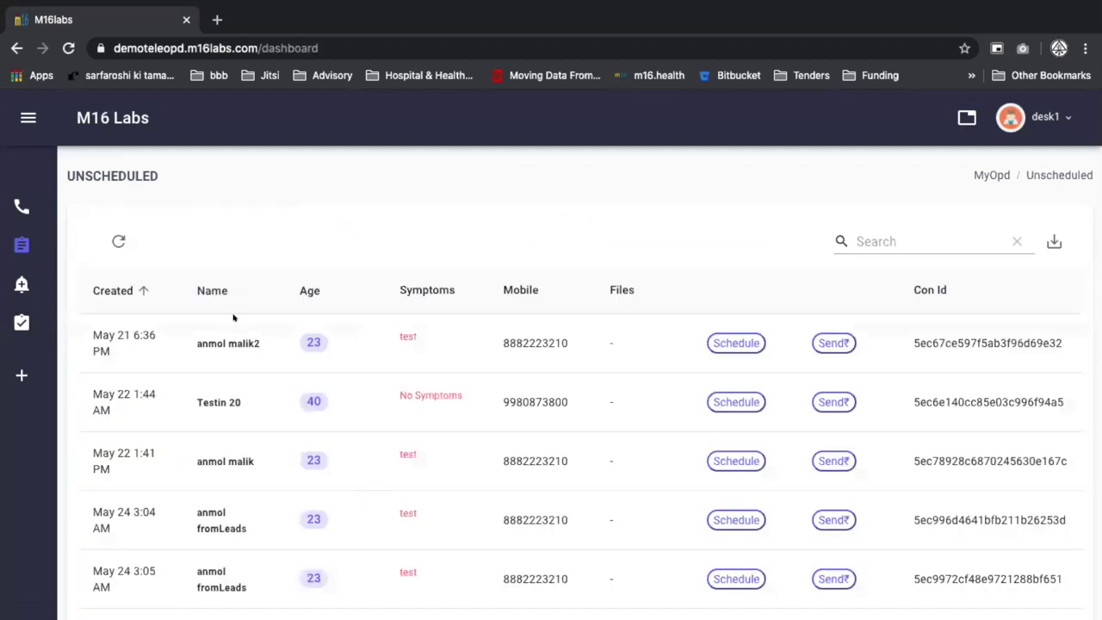
pyautogui.click(123, 284)
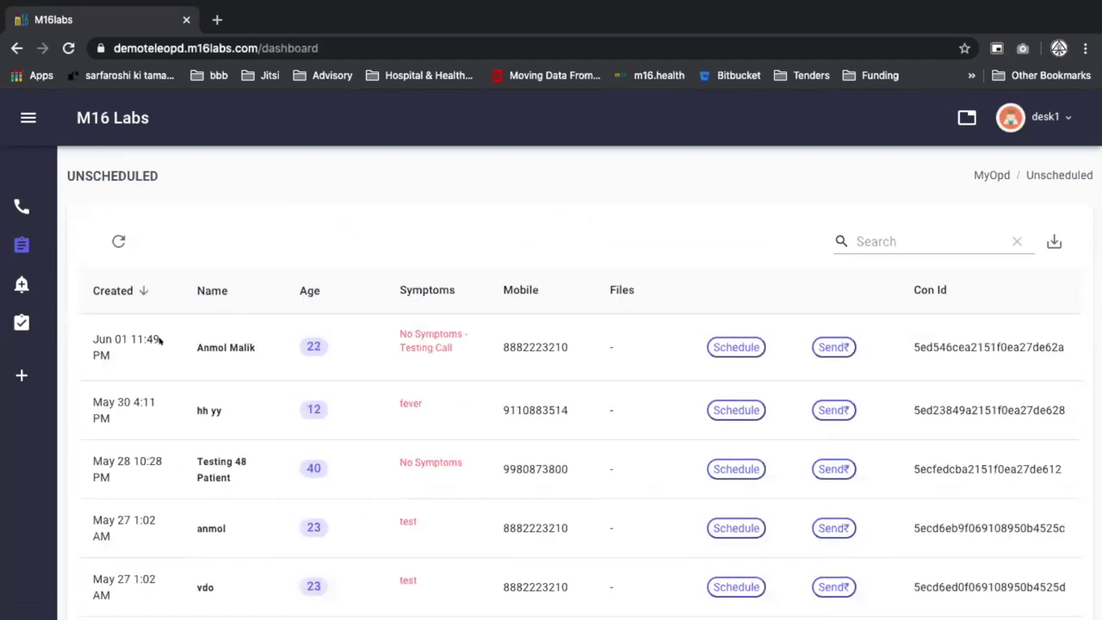
# Open the newest patient's scheduling form and assign department Z_Others and doctor Dr Demo Testing 2.
pyautogui.click(737, 347)
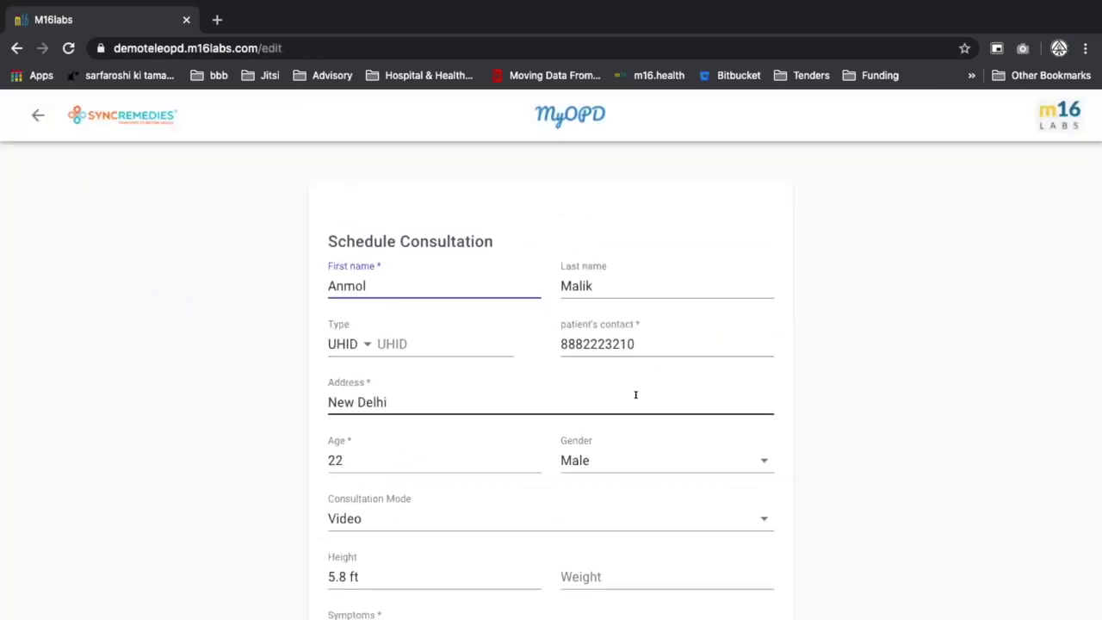
pyautogui.scroll(-5, 632, 396)
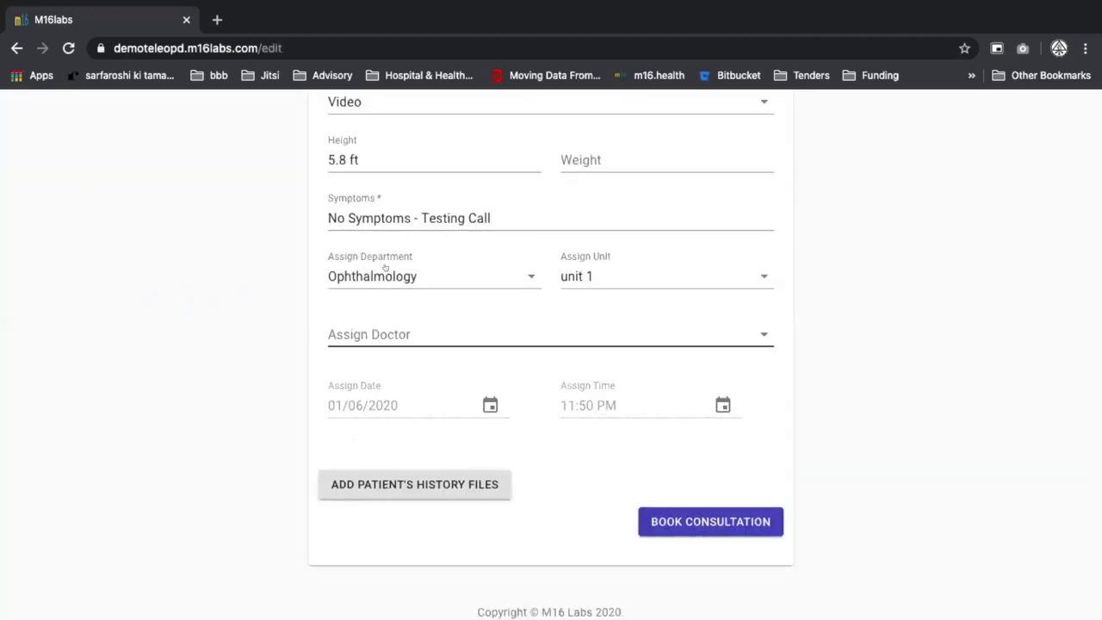
pyautogui.click(386, 276)
pyautogui.click(386, 305)
pyautogui.click(394, 334)
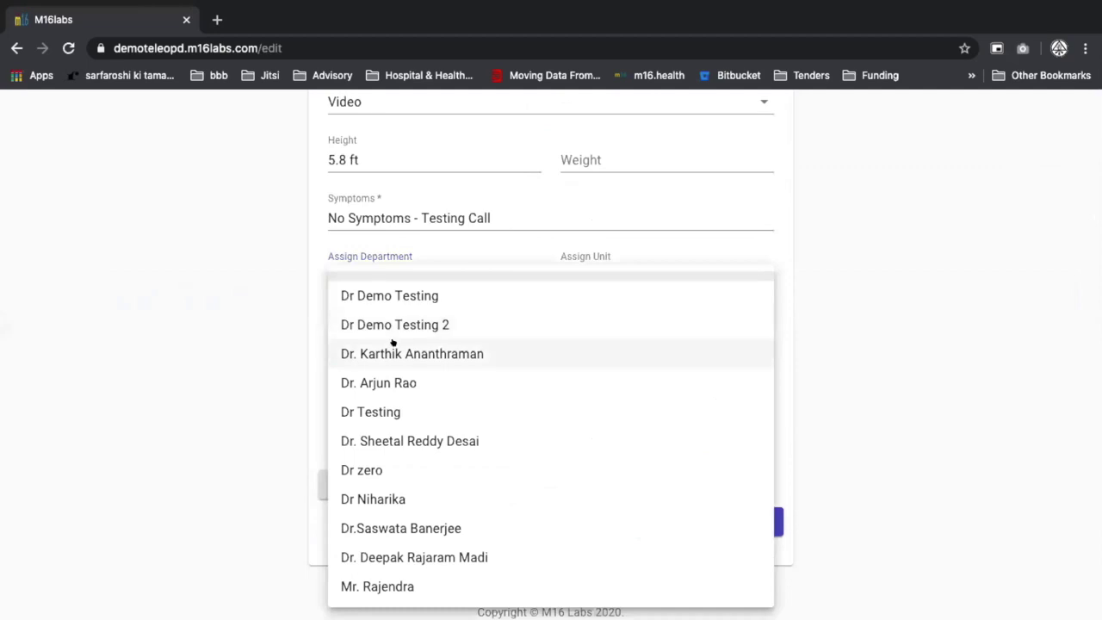
pyautogui.click(393, 322)
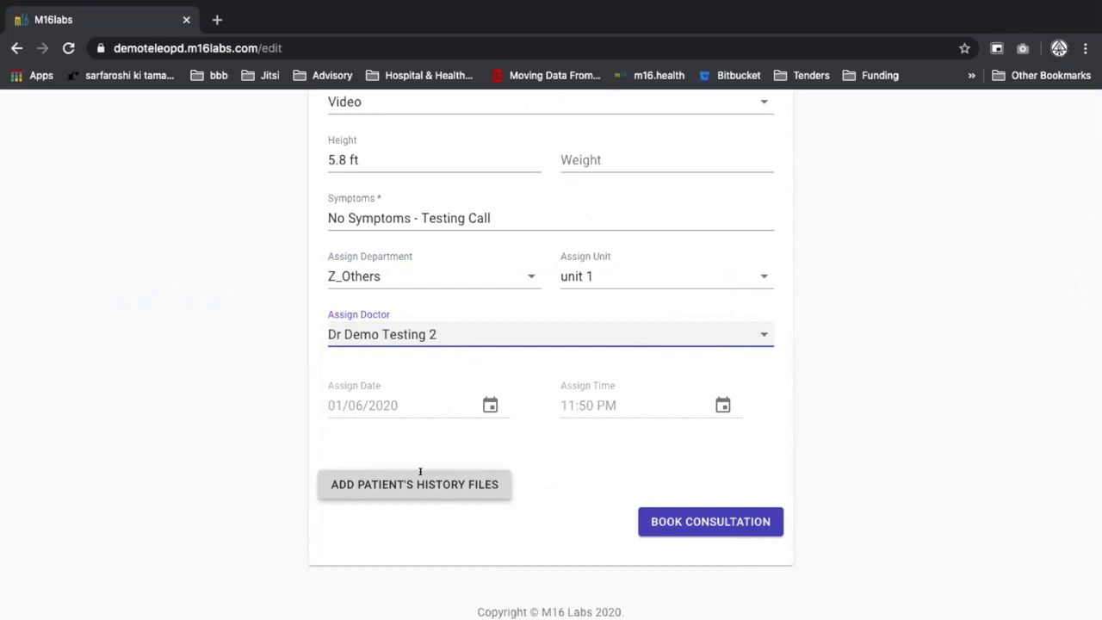
# Fill the UHID from the first suggestion, book the consultation, and dismiss the success message.
pyautogui.scroll(5, 392, 328)
pyautogui.click(392, 330)
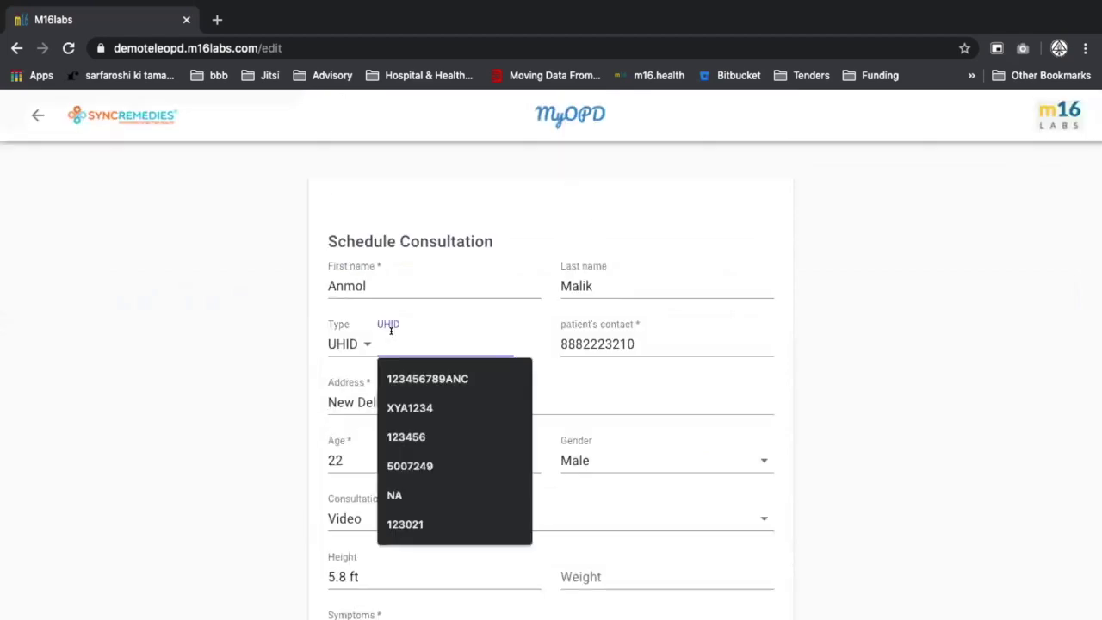
pyautogui.press('Down')
pyautogui.press('Return')
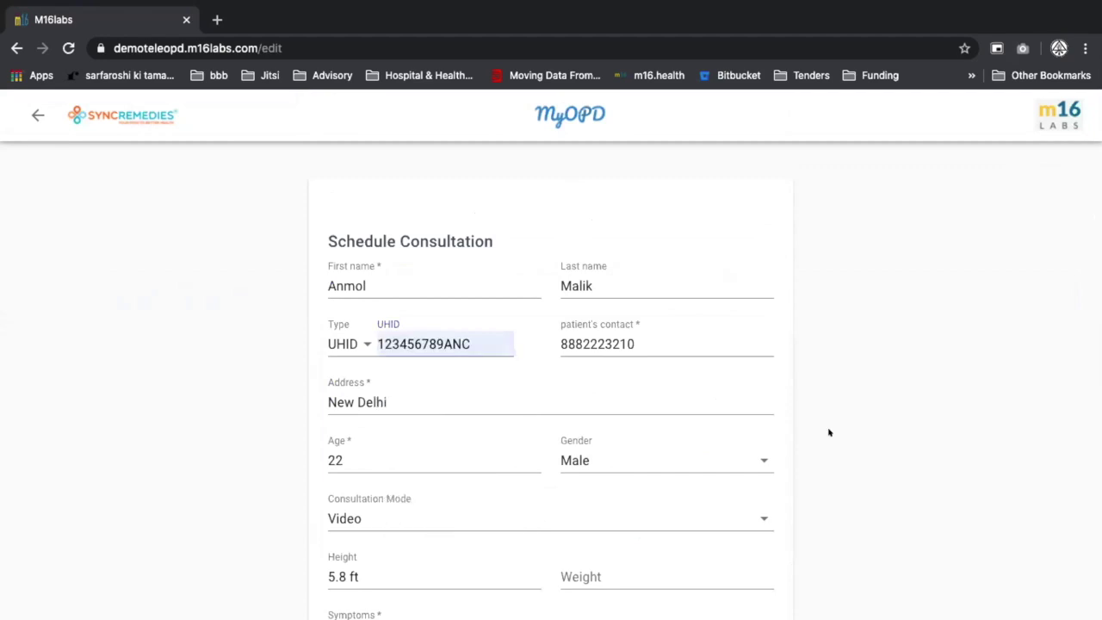
pyautogui.scroll(-5, 829, 432)
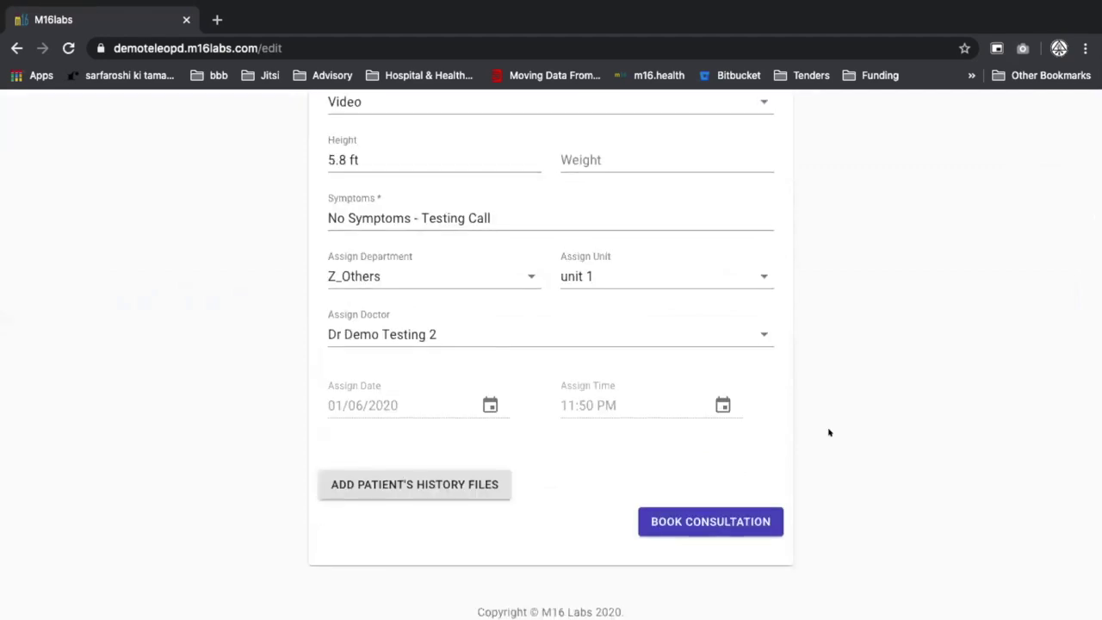
pyautogui.click(731, 517)
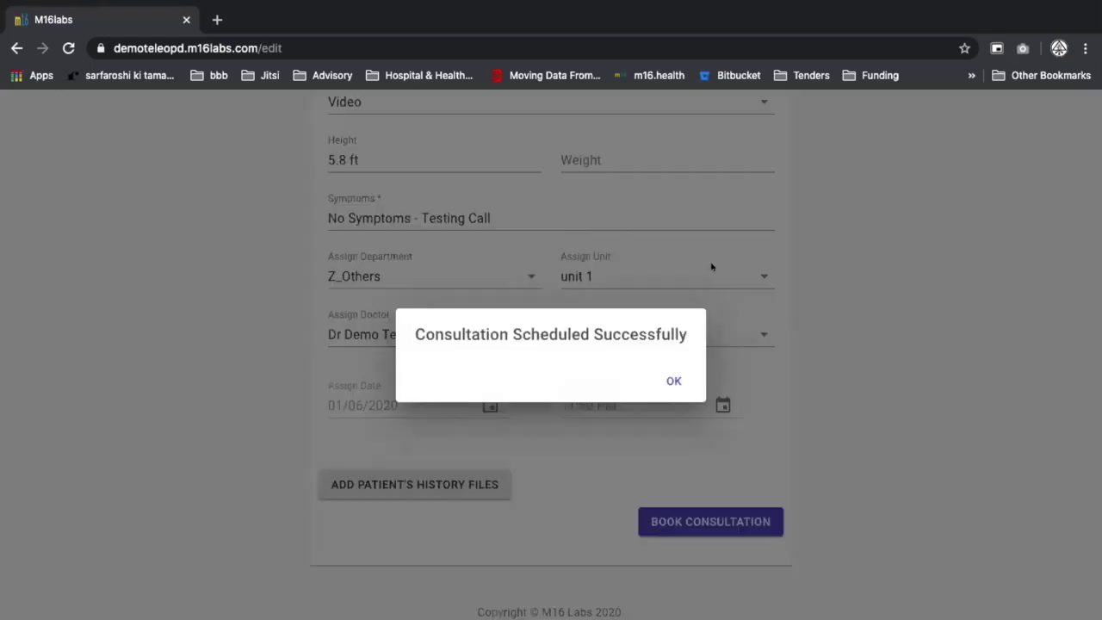
pyautogui.click(668, 376)
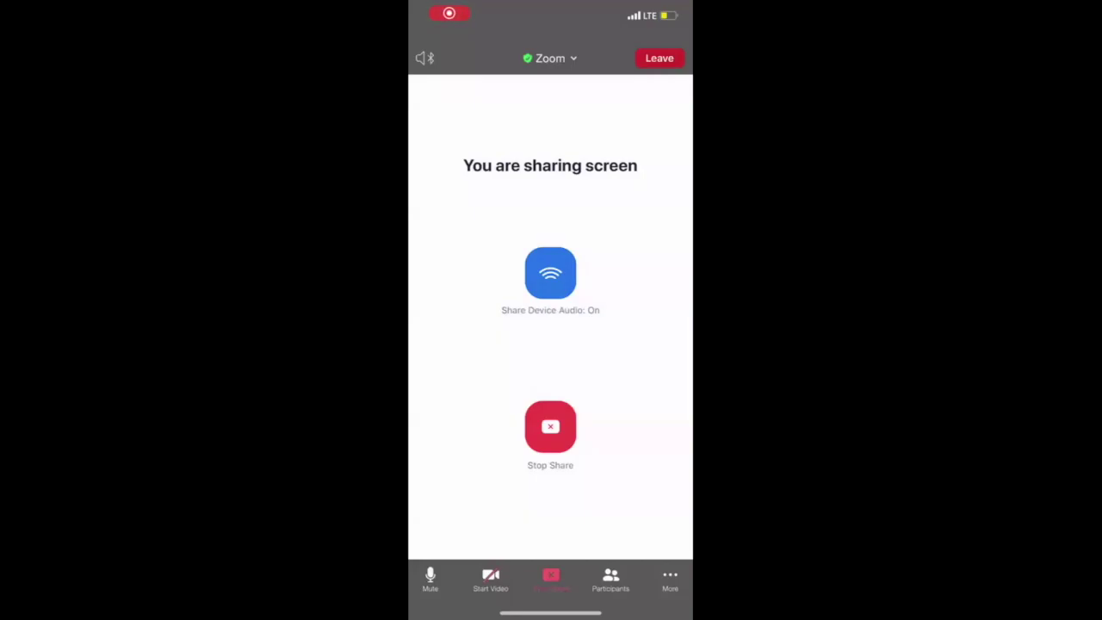
# Open the BZ-METLAB booking SMS in Messages, keeping the screen broadcast running.
pyautogui.moveTo(517, 613); pyautogui.dragTo(655, 614)
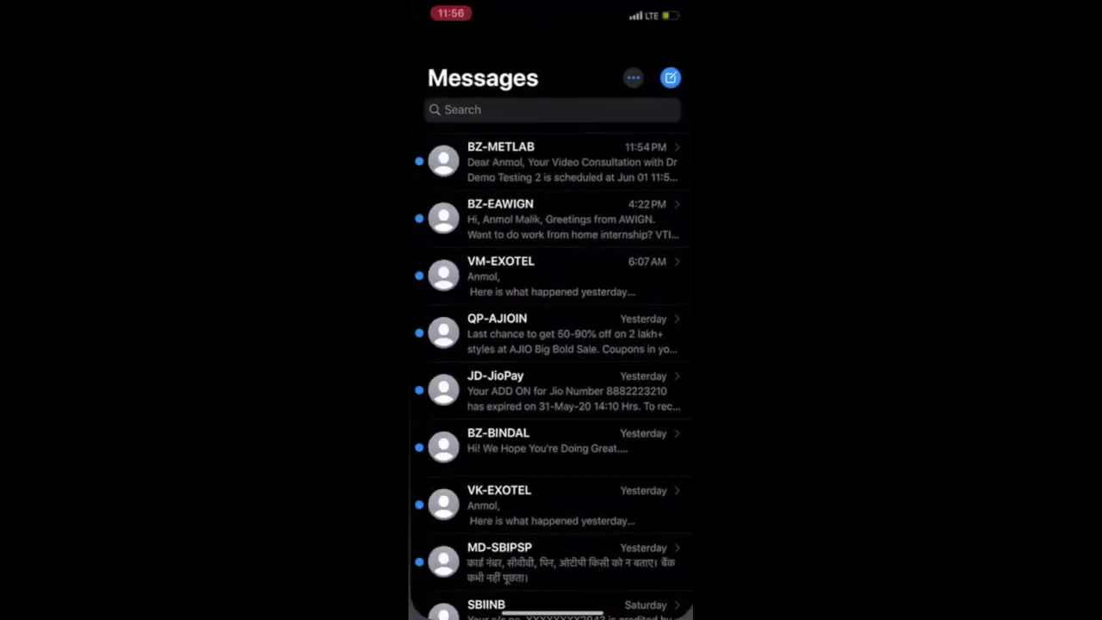
pyautogui.click(551, 162)
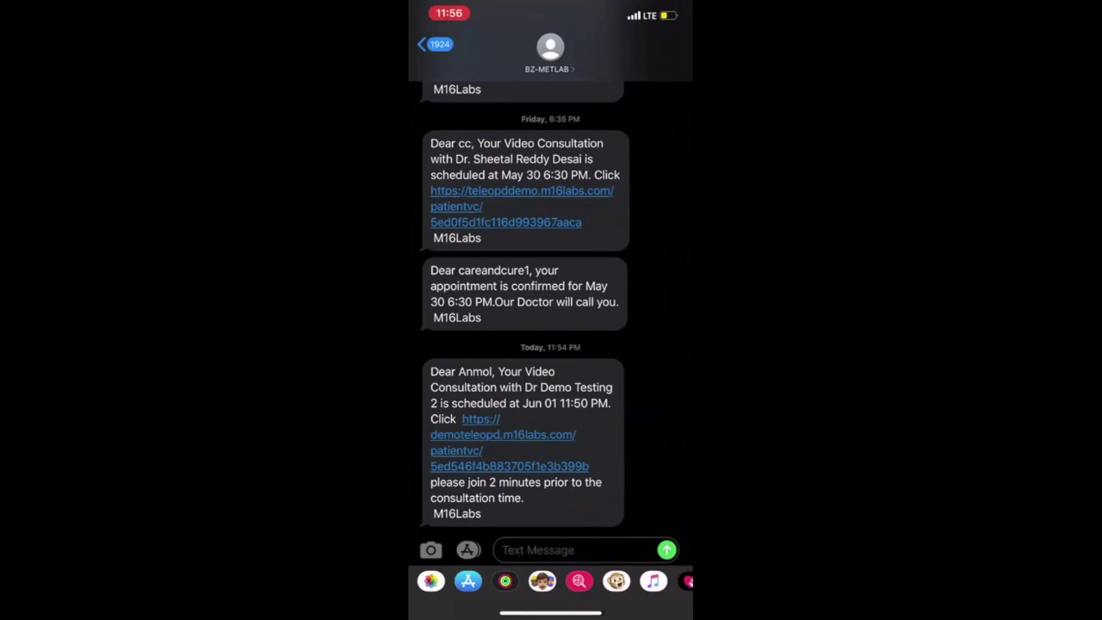
pyautogui.click(449, 13)
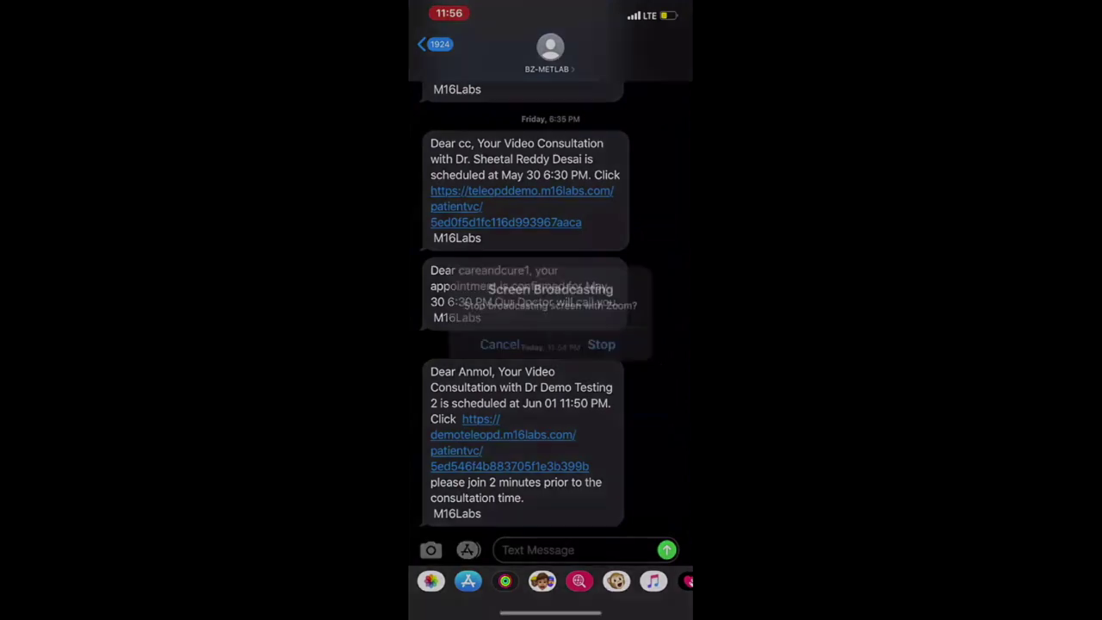
pyautogui.click(504, 341)
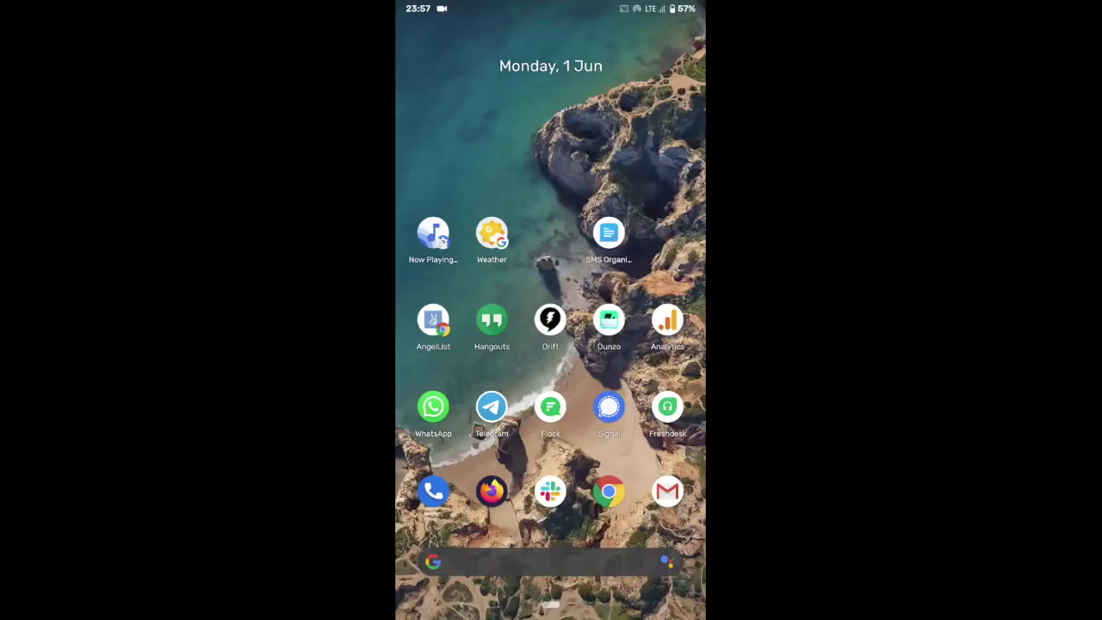
# Open the METLAB consultation-request SMS from SMS Organizer's Transactions messages.
pyautogui.click(608, 233)
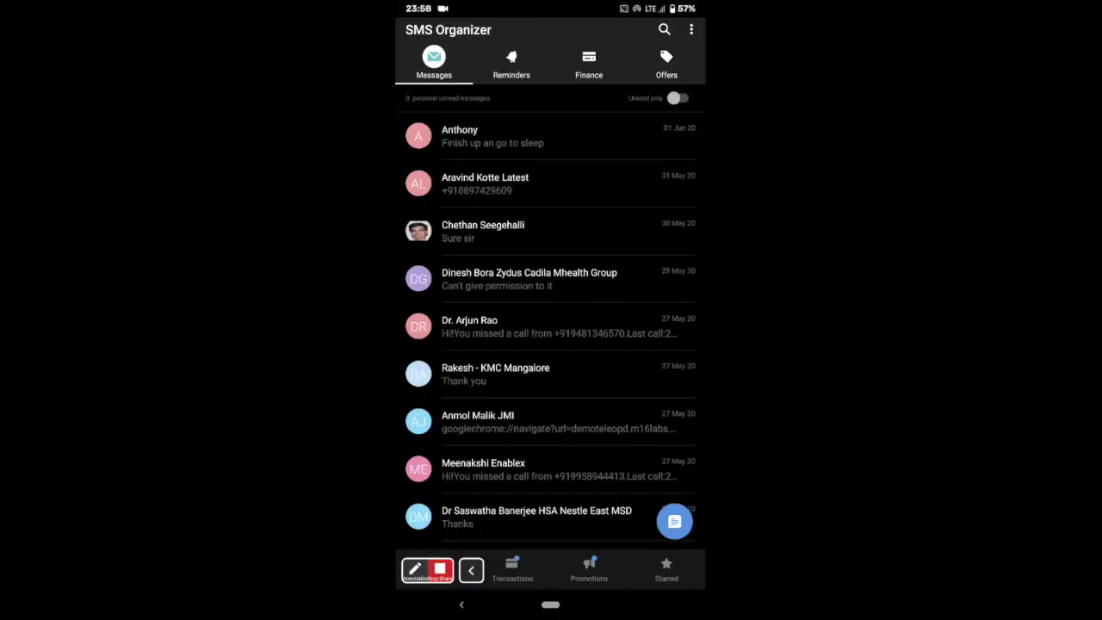
pyautogui.click(512, 65)
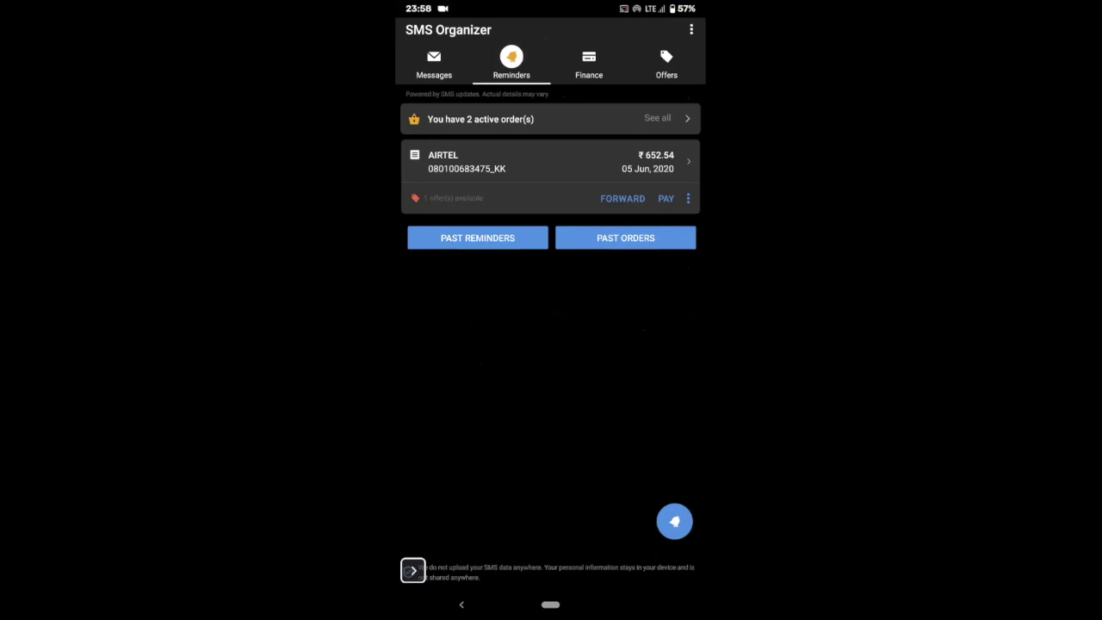
pyautogui.click(434, 65)
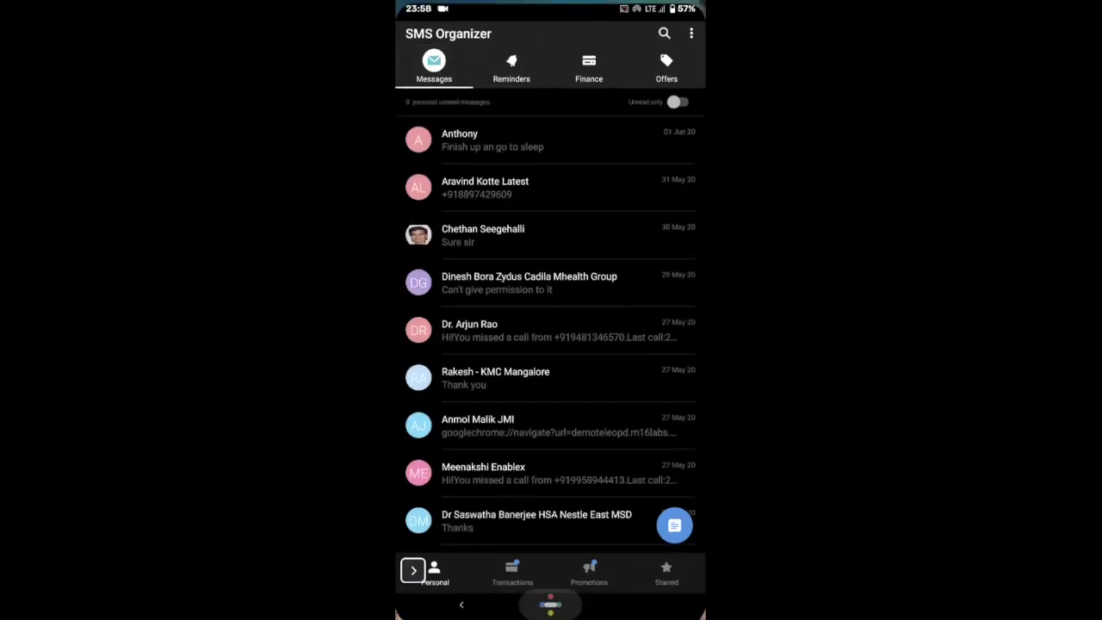
pyautogui.click(550, 606)
pyautogui.click(608, 232)
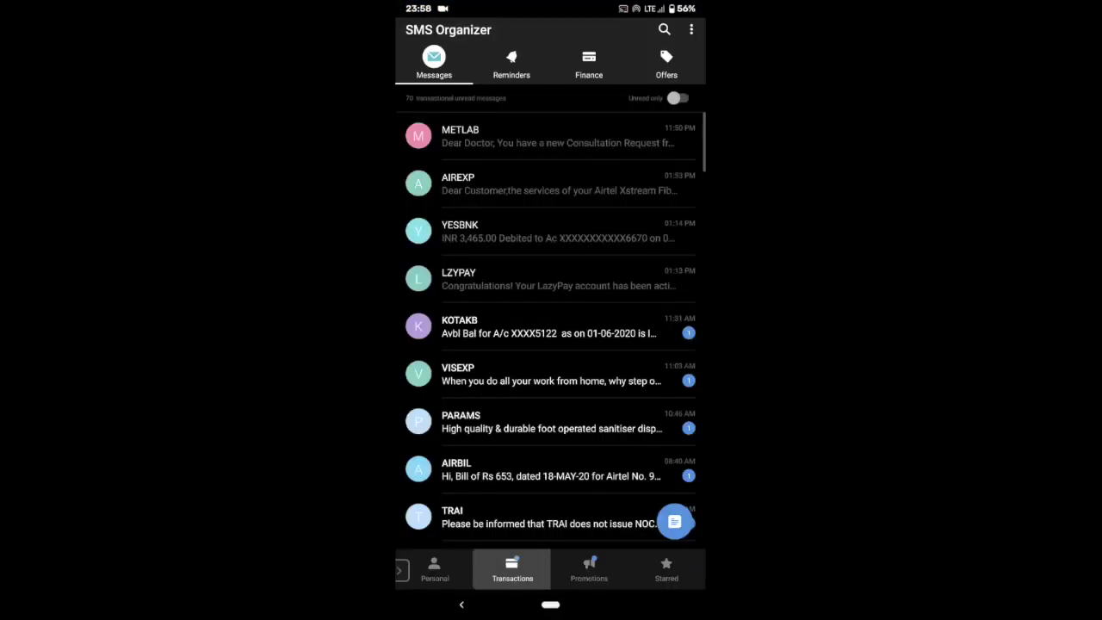
pyautogui.click(517, 136)
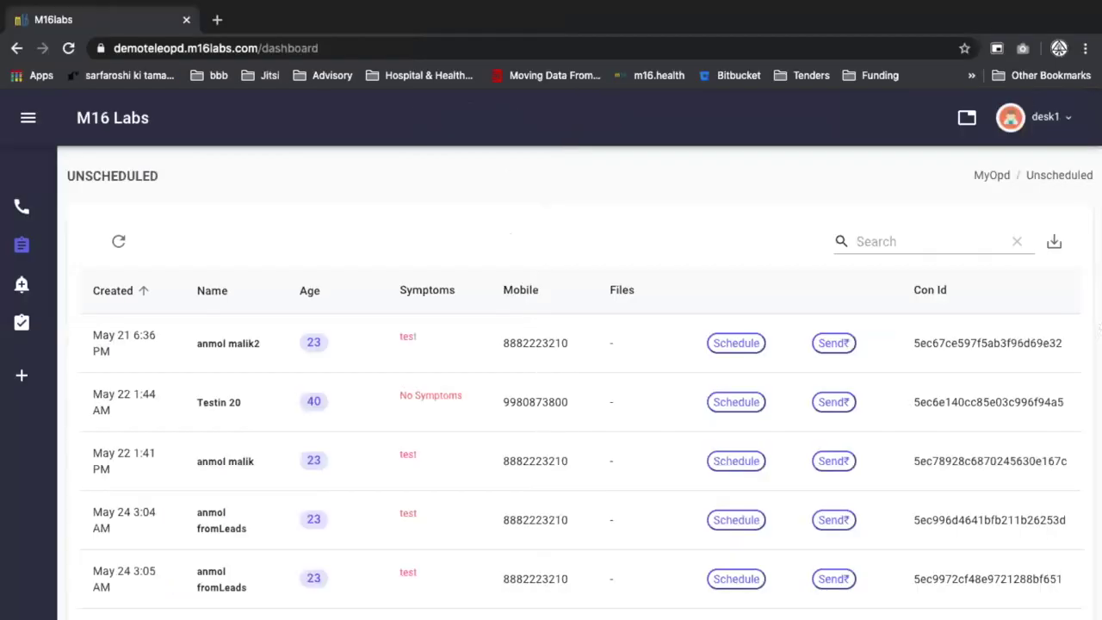
# Log out of the desk account and log in with the doctor's phone number and password.
pyautogui.click(1025, 110)
pyautogui.click(1025, 172)
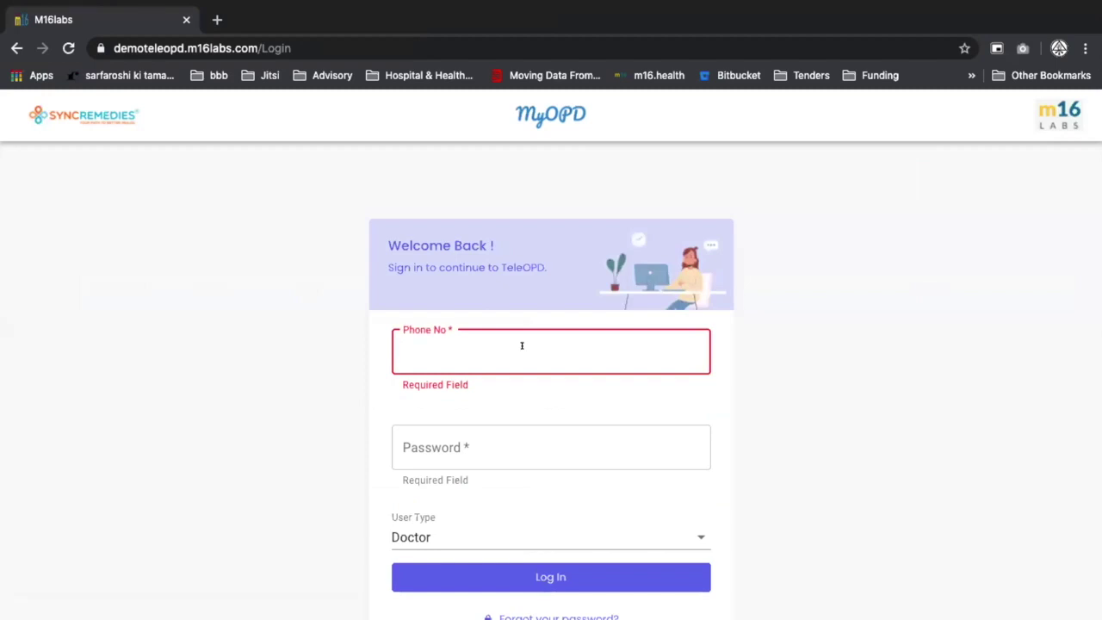
pyautogui.write('998')
pyautogui.press('Down')
pyautogui.press('Tab')
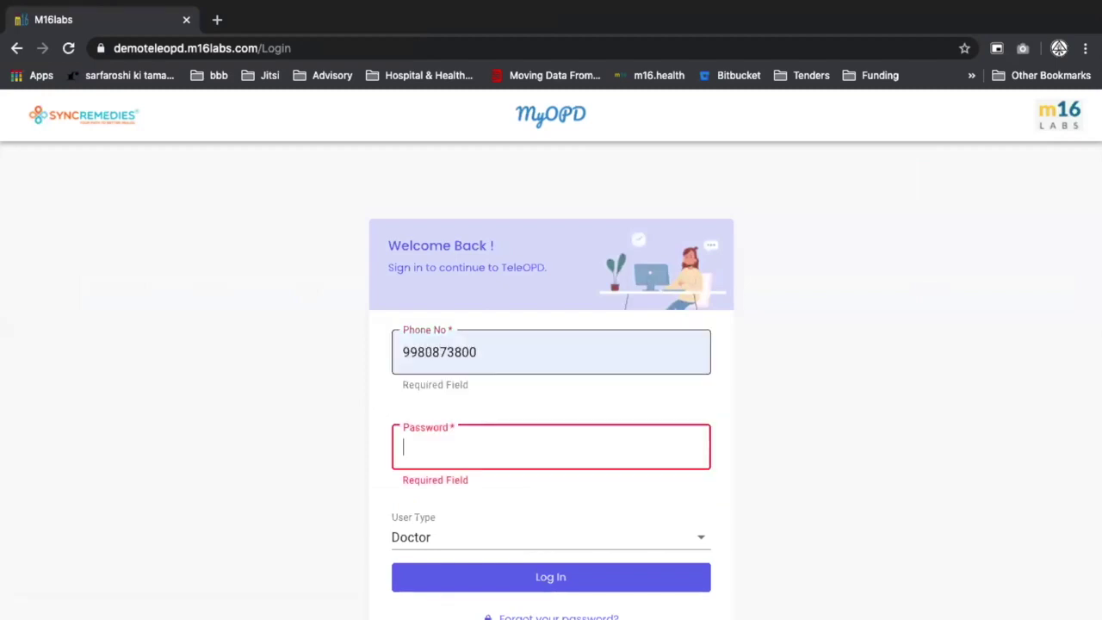
pyautogui.write('••••••')
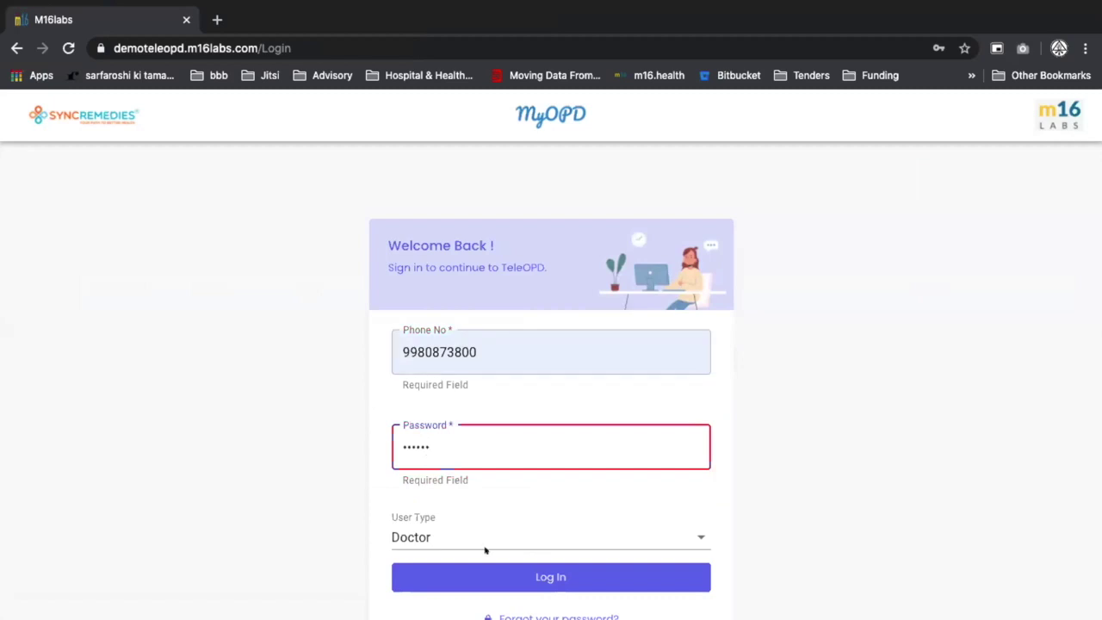
pyautogui.click(506, 574)
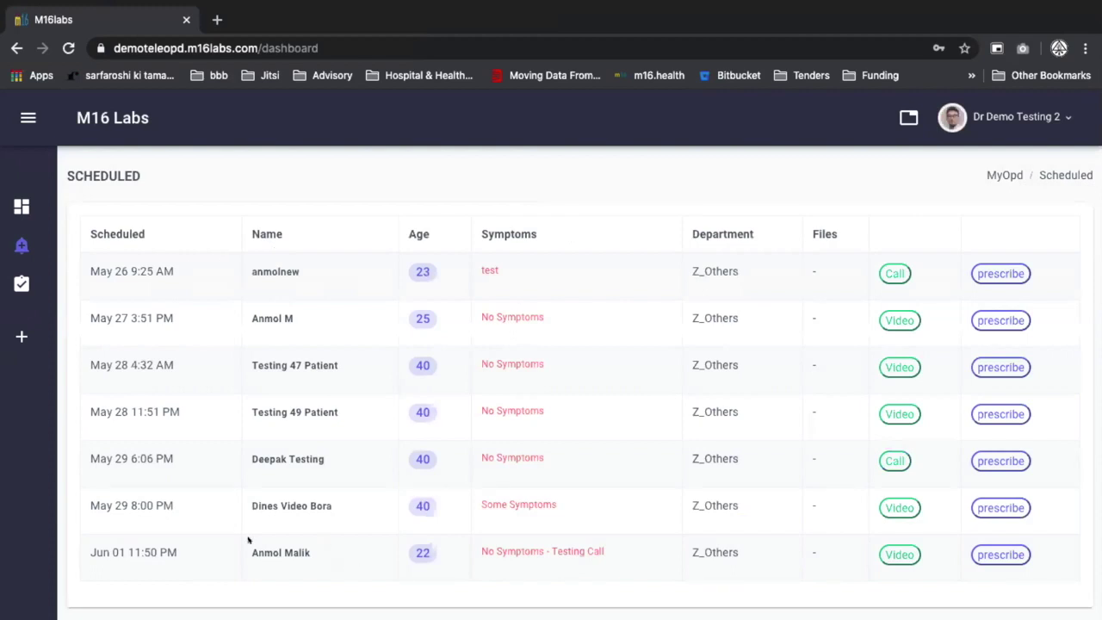
# Start the video consultation for the Jun 01 11:50 PM patient from the Scheduled list.
pyautogui.tripleClick(316, 551)
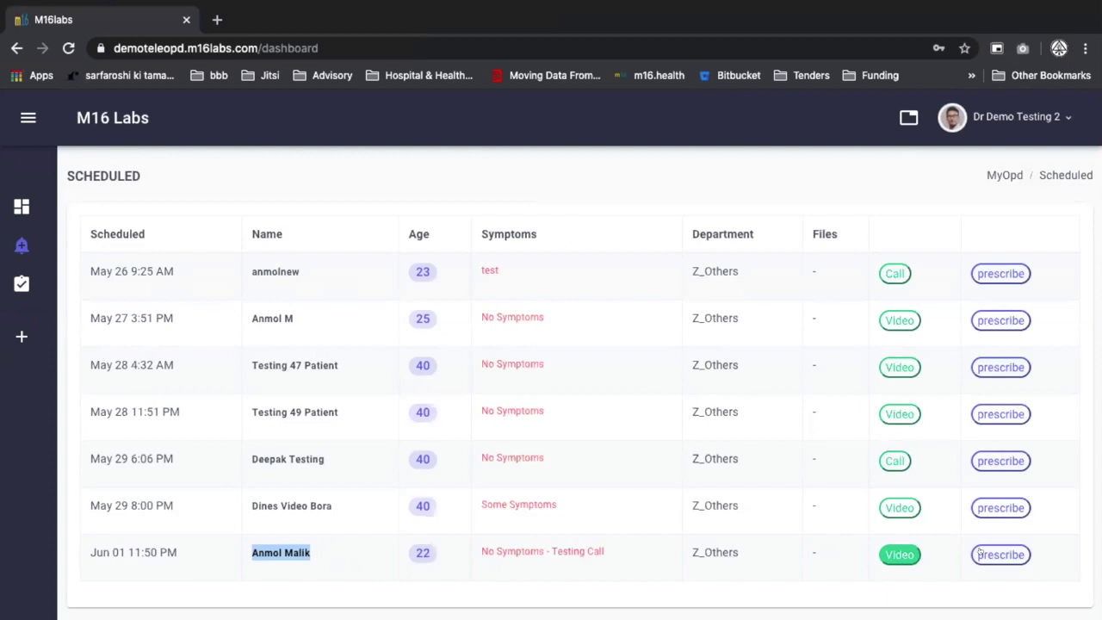
pyautogui.press('Tab')
pyautogui.hotkey('shift', 'Tab')
pyautogui.click(879, 552)
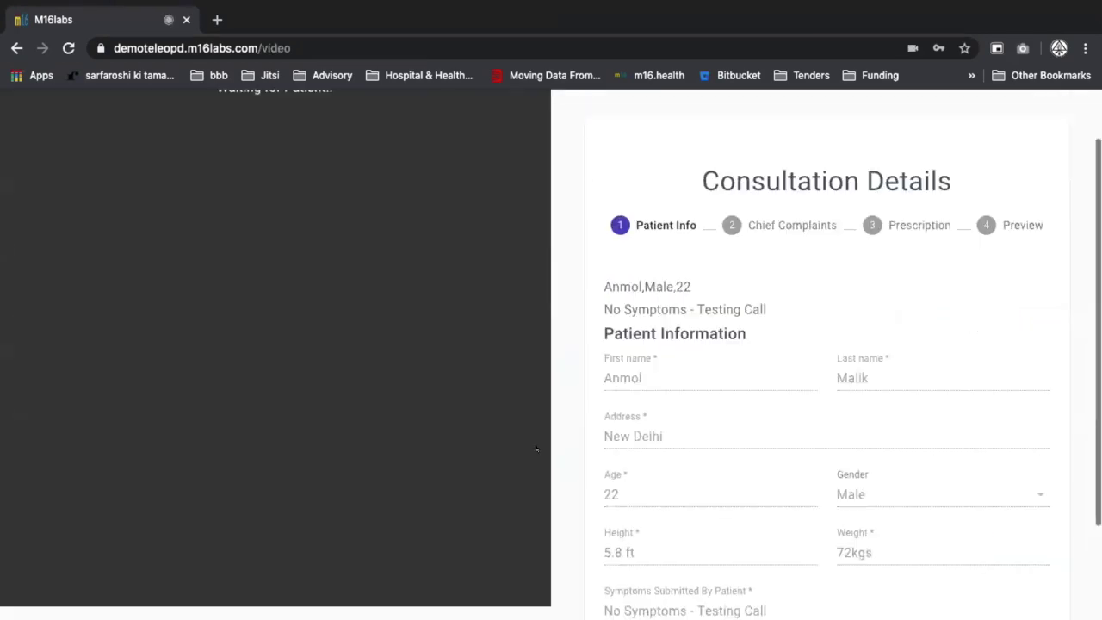
# Scroll through the Patient Info details while waiting for the patient to join the call.
pyautogui.scroll(1, 536, 448)
pyautogui.scroll(-1, 535, 449)
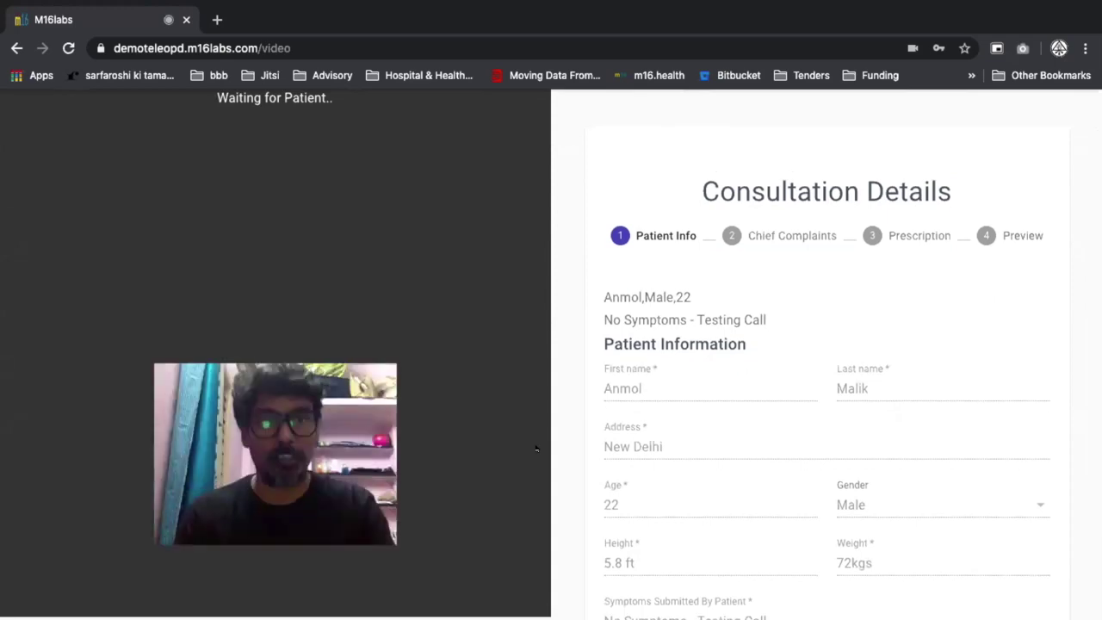
pyautogui.scroll(1, 536, 449)
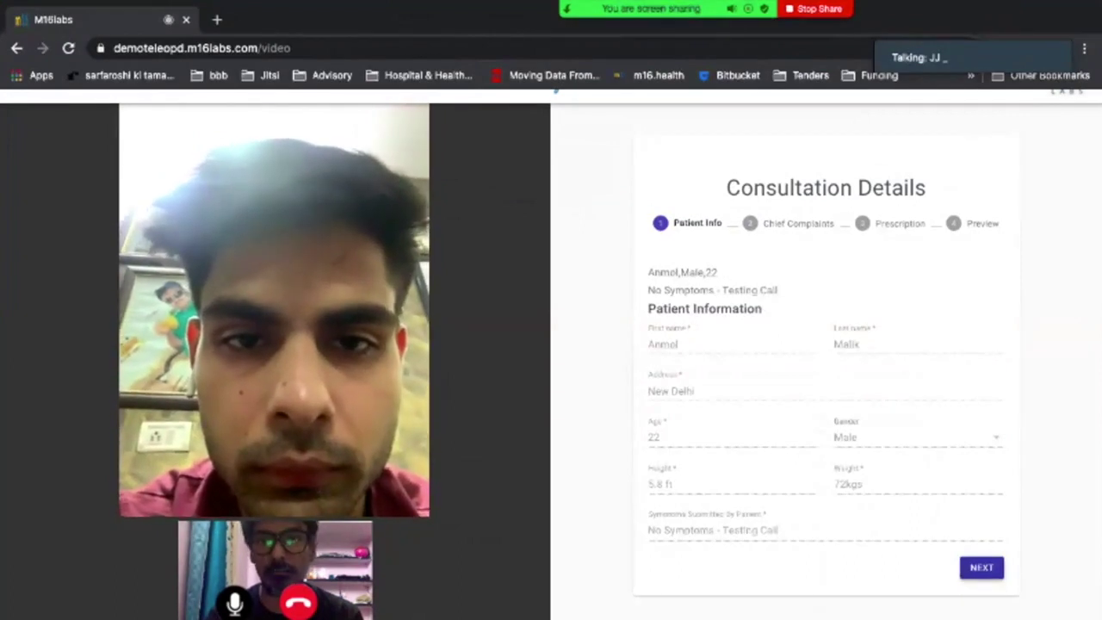
# Enter complaint 'No Compliant', history 'Test History', diagnosis 'Some Diagnosis', then continue to Prescription.
pyautogui.press('Return')
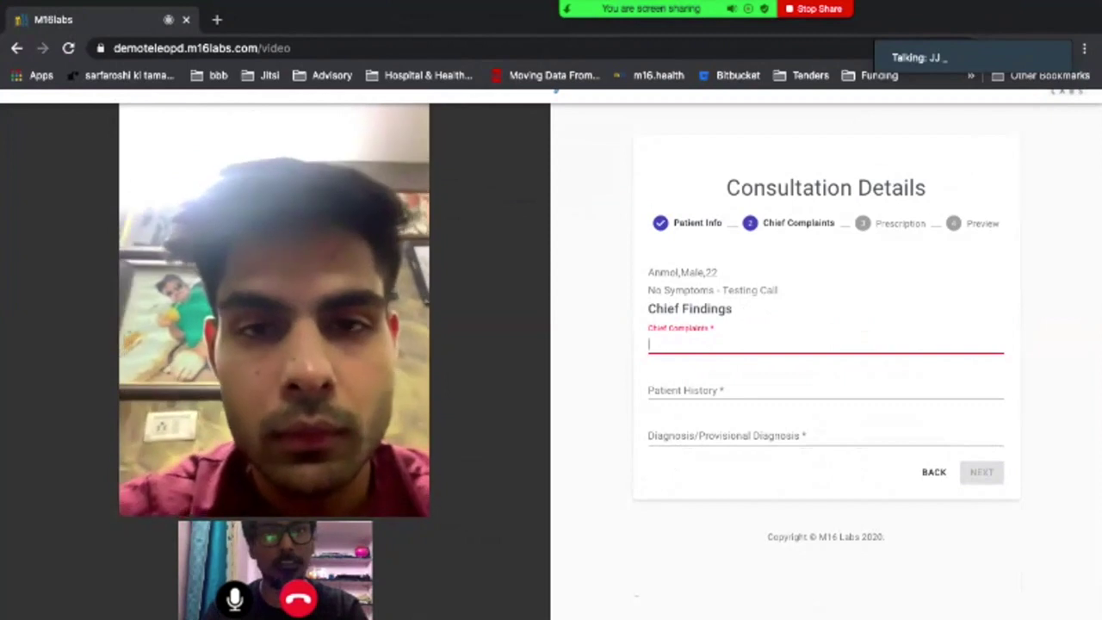
pyautogui.write('No Compl')
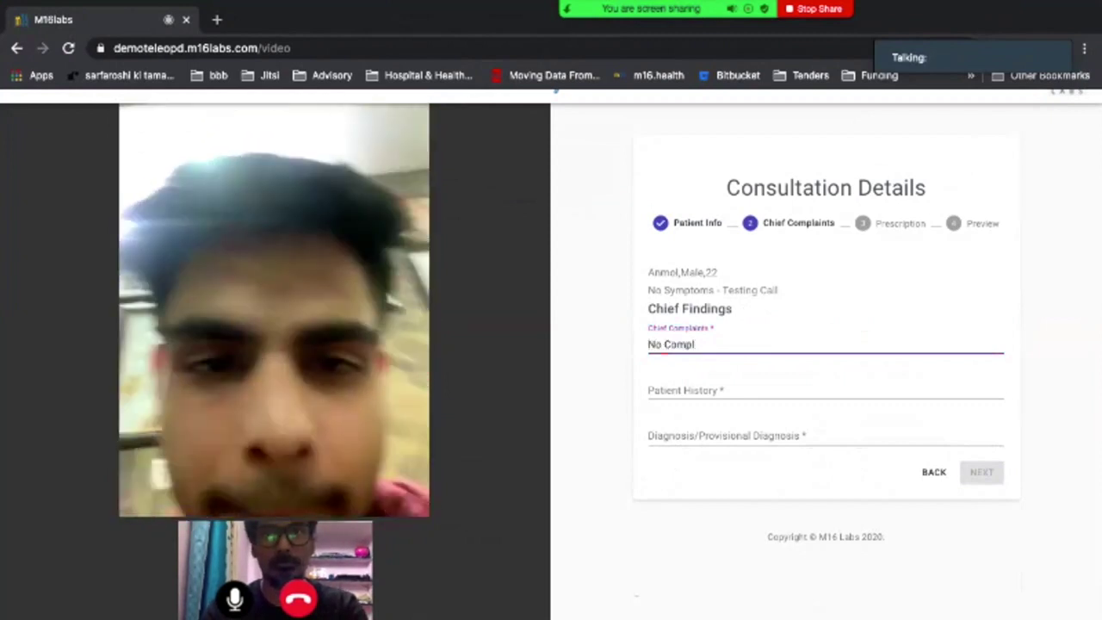
pyautogui.write('iant')
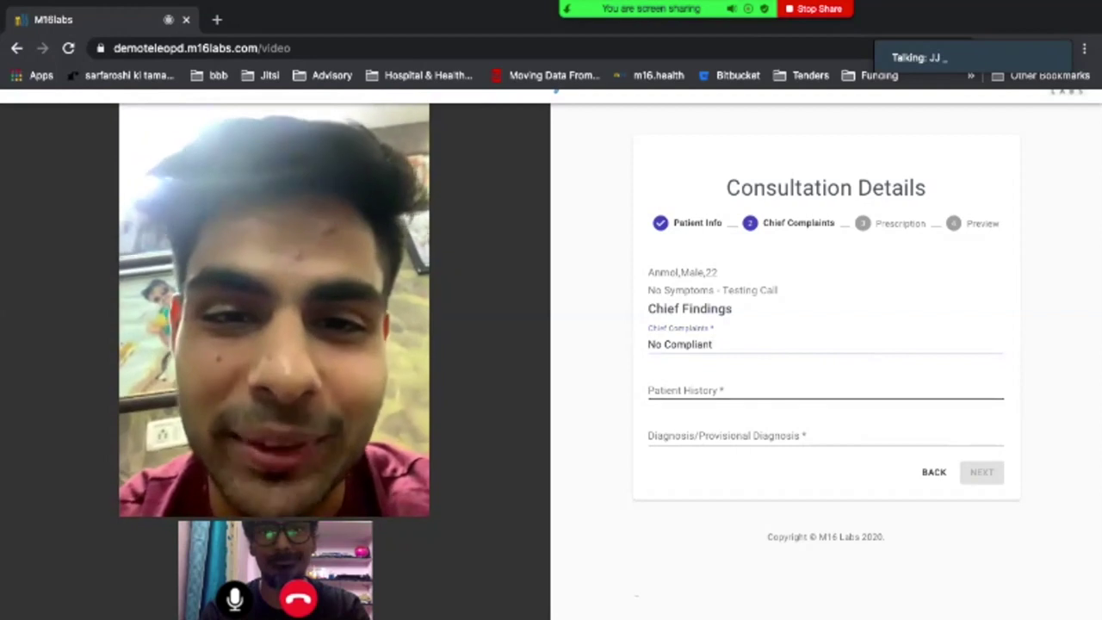
pyautogui.click(689, 390)
pyautogui.write('Test Host')
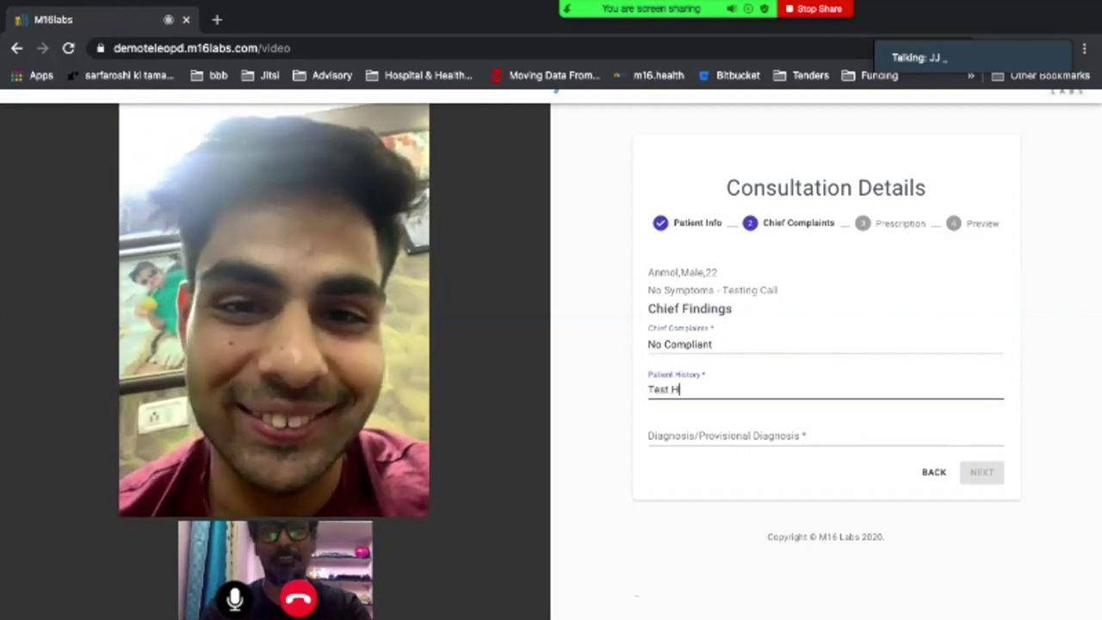
pyautogui.press('BackSpace')
pyautogui.press('BackSpace')
pyautogui.press('BackSpace')
pyautogui.write('i')
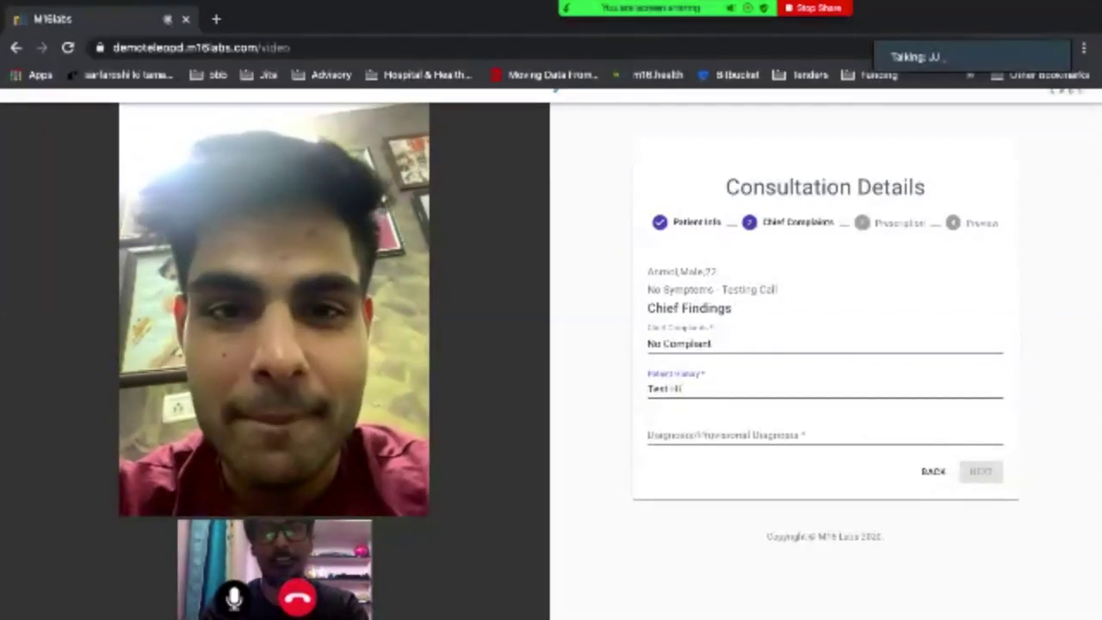
pyautogui.write('story')
pyautogui.click(715, 435)
pyautogui.write('Some D')
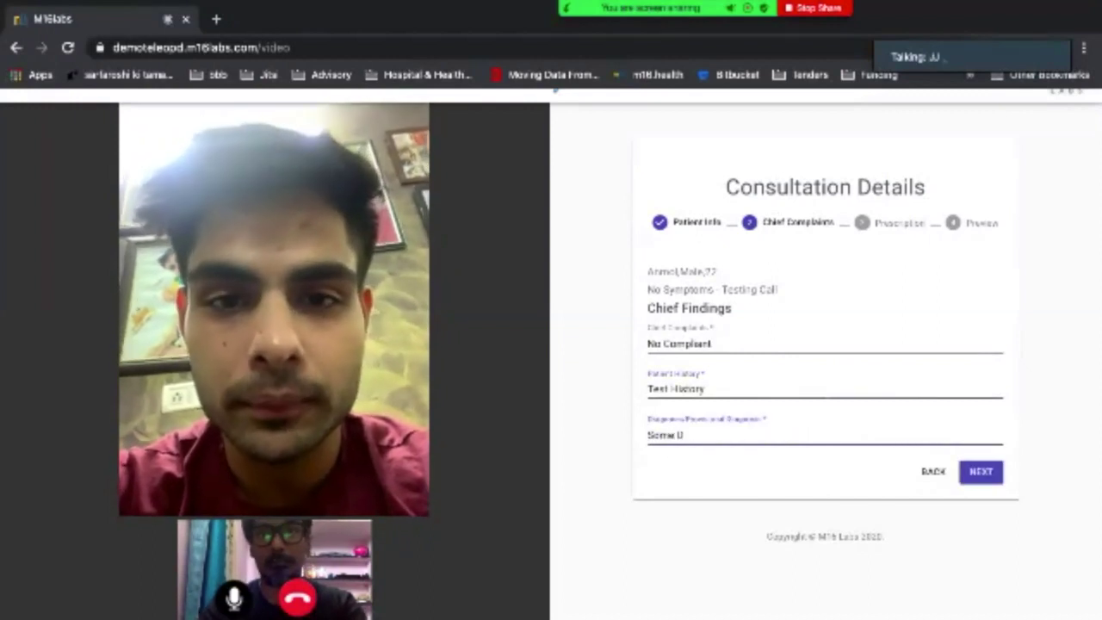
pyautogui.write('iagn')
pyautogui.press('BackSpace')
pyautogui.write('go')
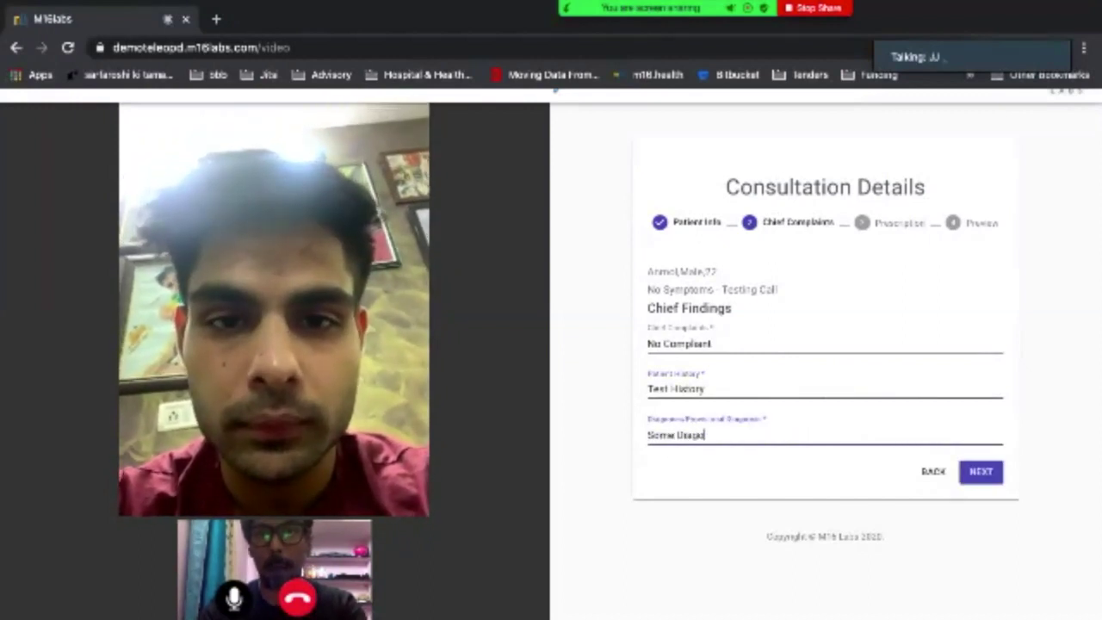
pyautogui.write('nosis')
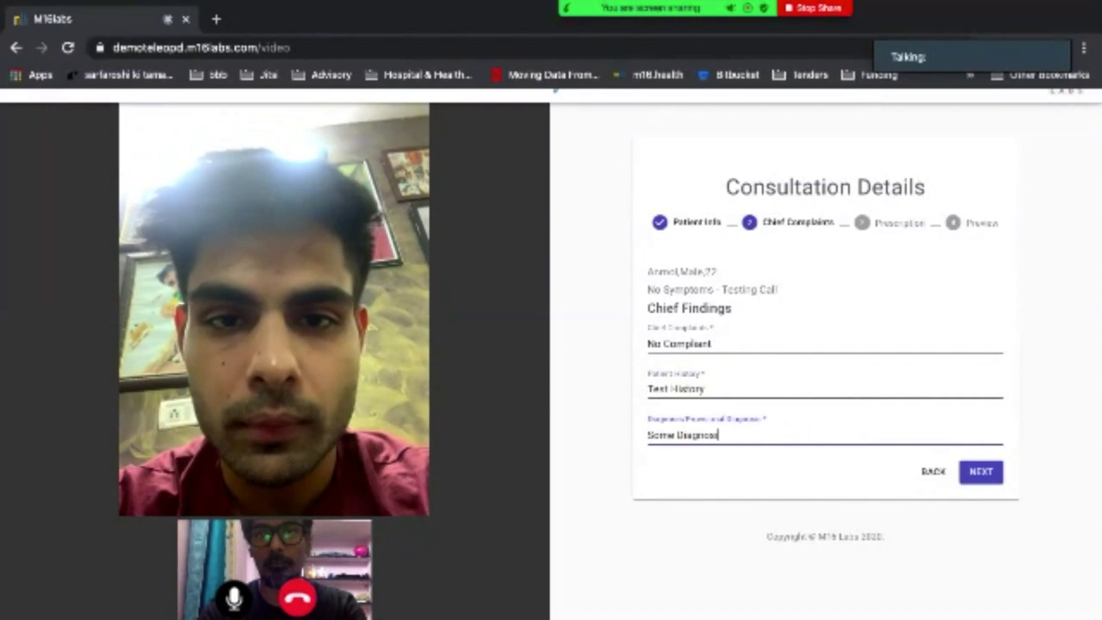
pyautogui.click(981, 471)
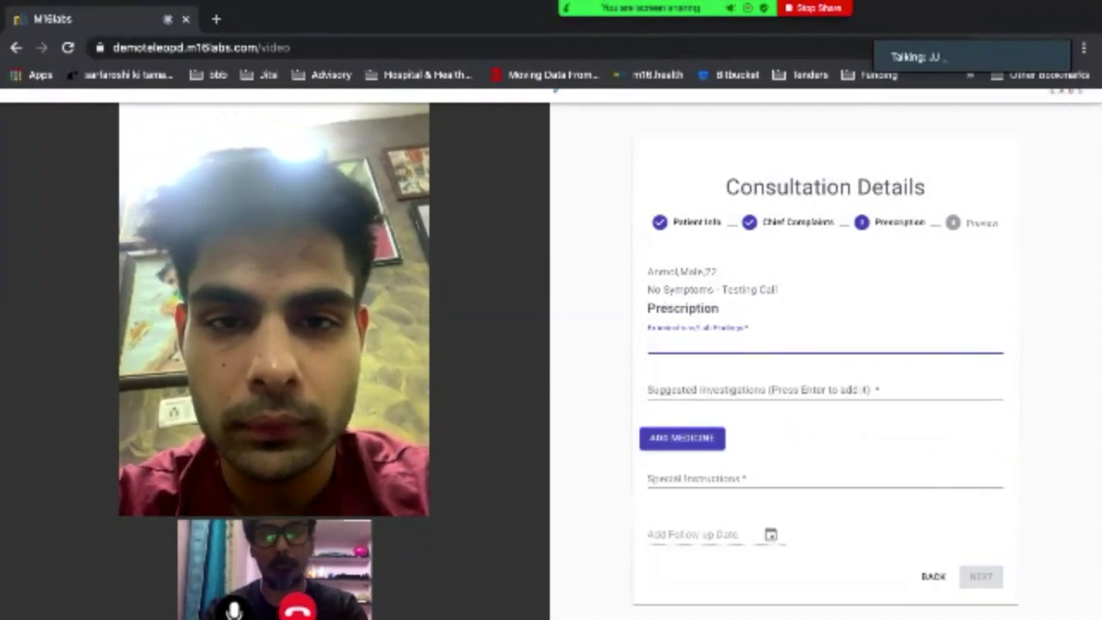
# Enter 'Name' as lab findings and add 1,25 Dihydroxy Vitamin and Anydesk as suggested investigations.
pyautogui.write('Name')
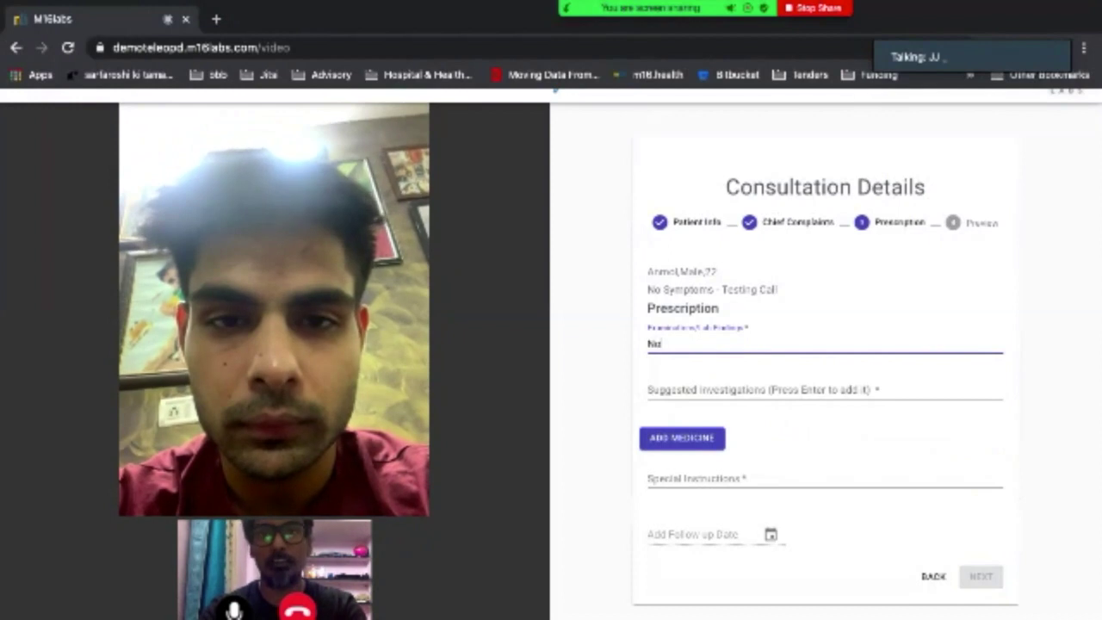
pyautogui.click(825, 389)
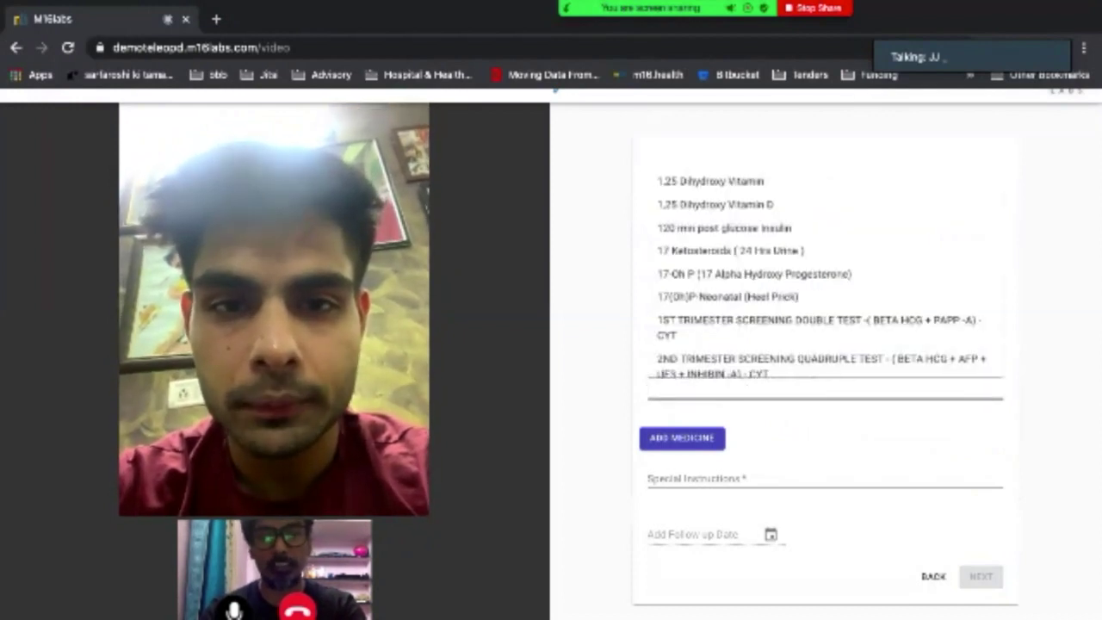
pyautogui.write('vitam')
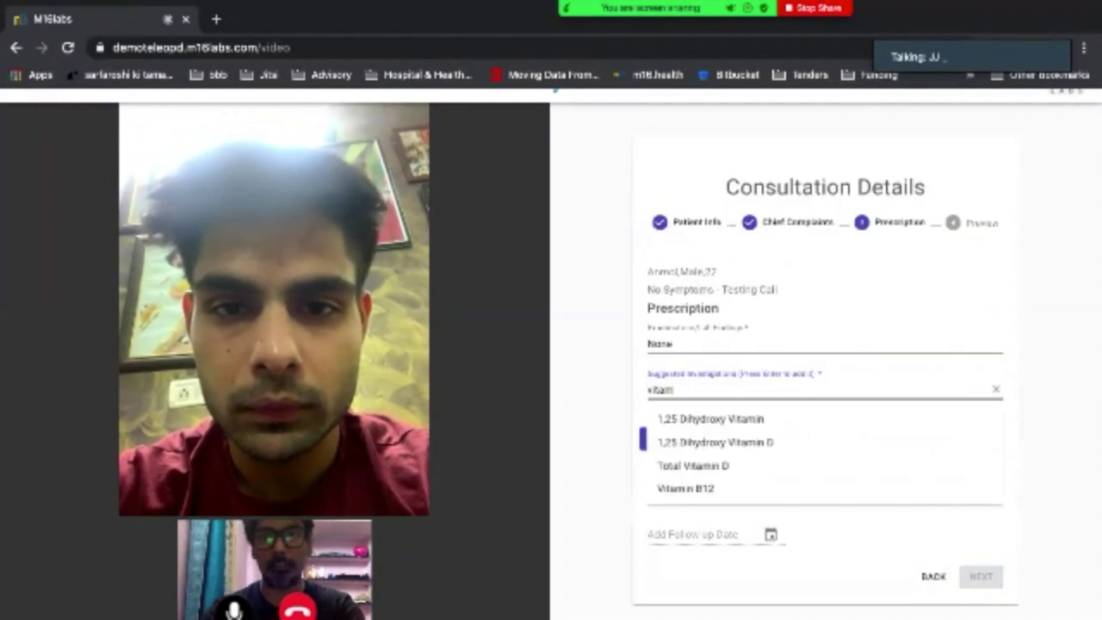
pyautogui.press('Down')
pyautogui.press('Return')
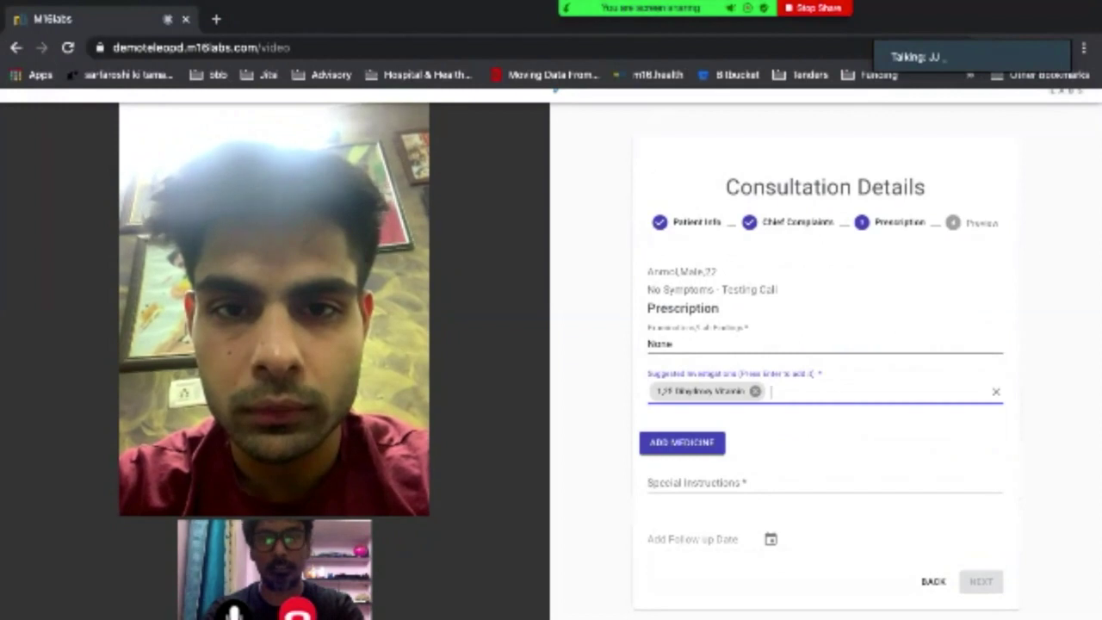
pyautogui.write('Anydesk')
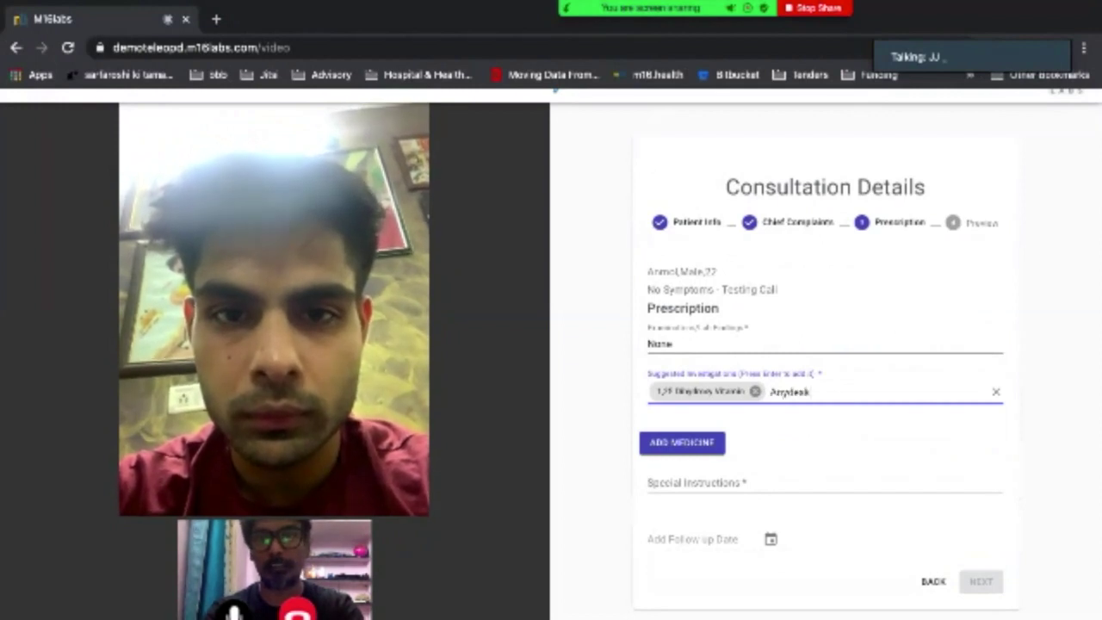
pyautogui.press('Return')
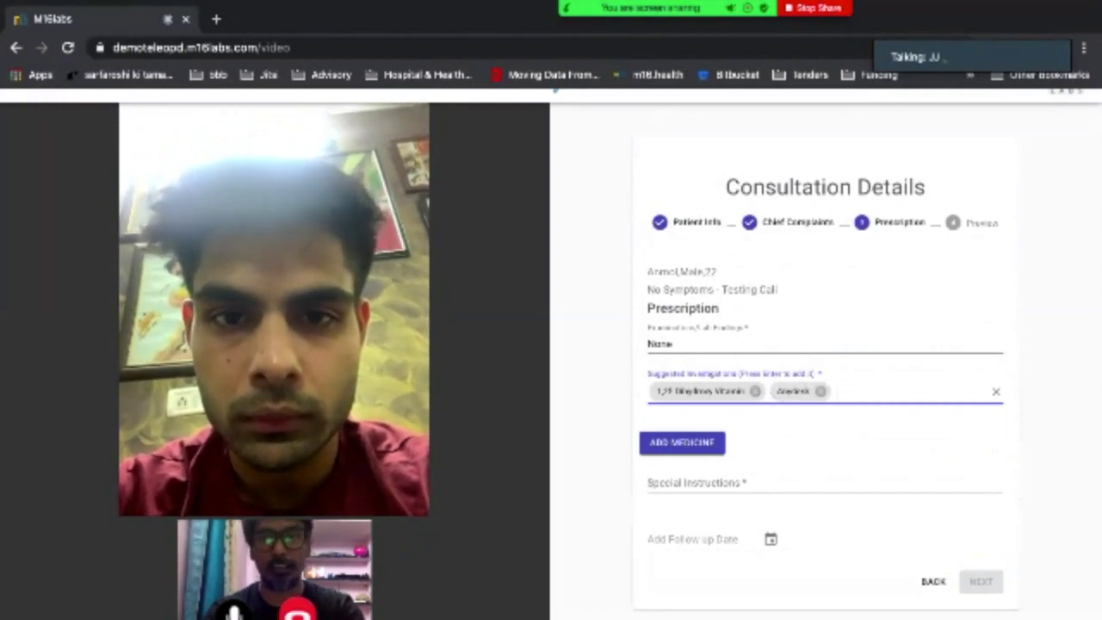
# Add Paracetamol Tablet 500 mg, twice daily for 10 days, to the prescription.
pyautogui.click(683, 442)
pyautogui.click(448, 323)
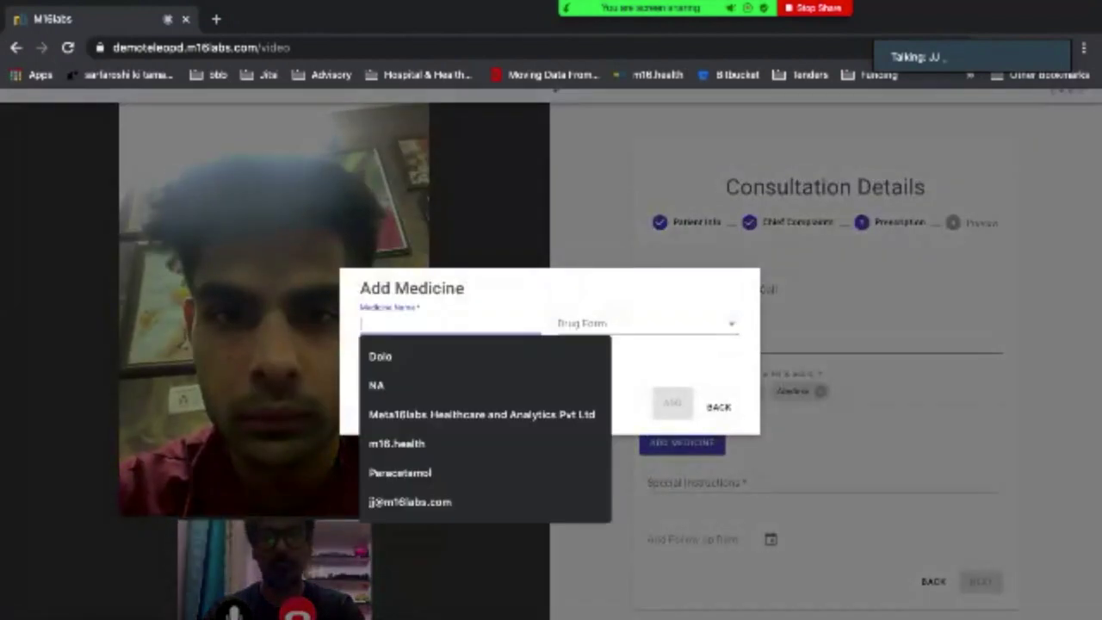
pyautogui.write('parac')
pyautogui.press('Down')
pyautogui.press('Return')
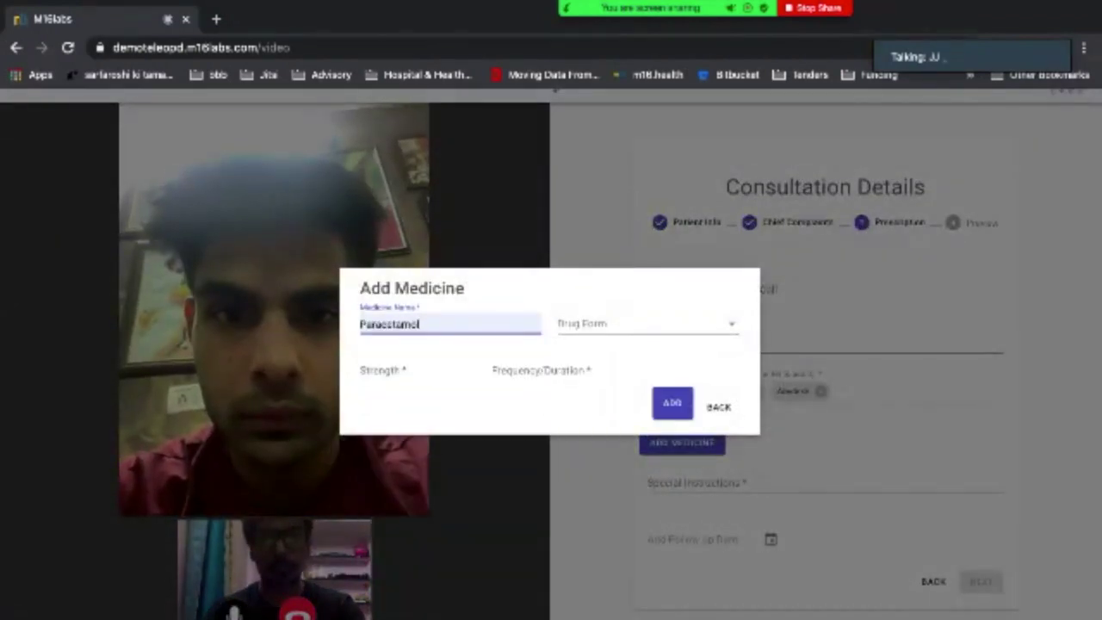
pyautogui.click(646, 324)
pyautogui.click(583, 568)
pyautogui.click(405, 370)
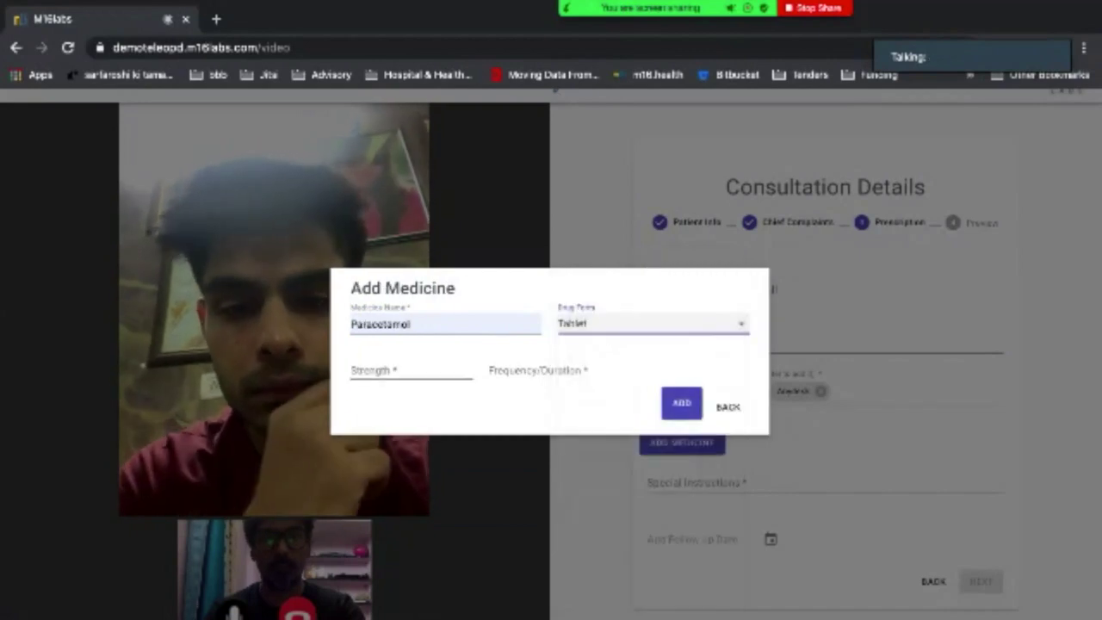
pyautogui.write('500')
pyautogui.press('Down')
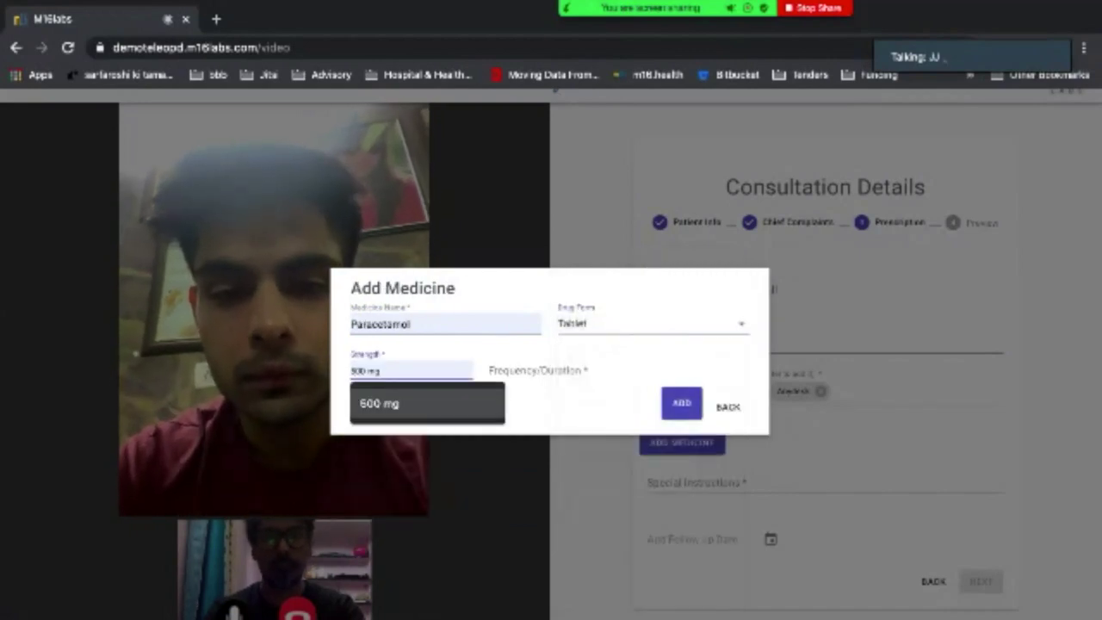
pyautogui.press('Tab')
pyautogui.write('t')
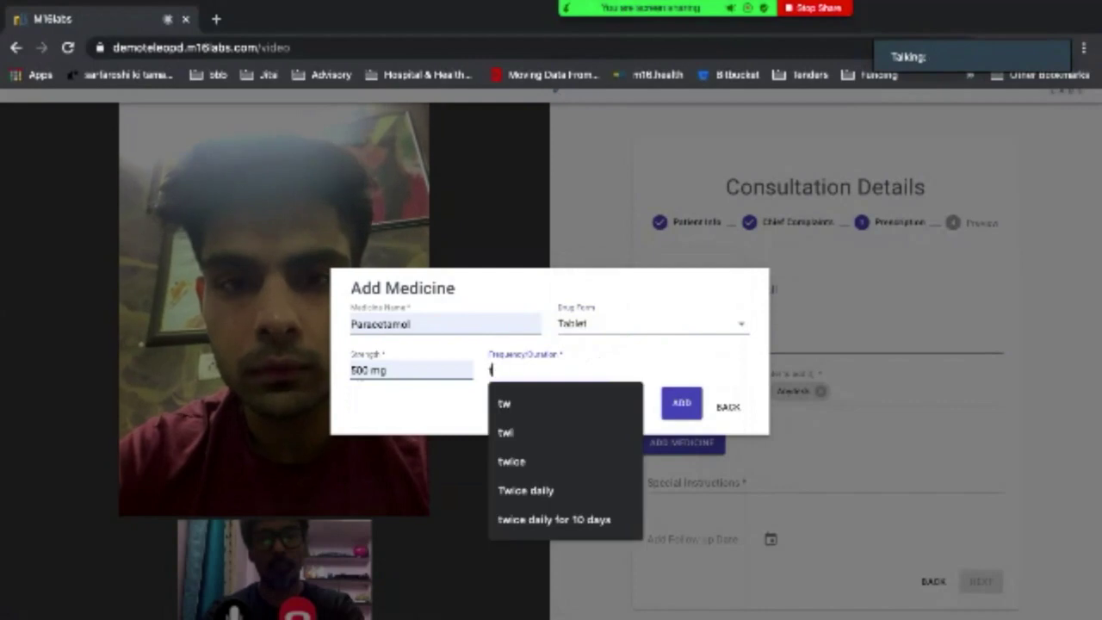
pyautogui.write('w')
pyautogui.press('Down')
pyautogui.press('Down')
pyautogui.press('Down')
pyautogui.press('Down')
pyautogui.press('Down')
pyautogui.press('Return')
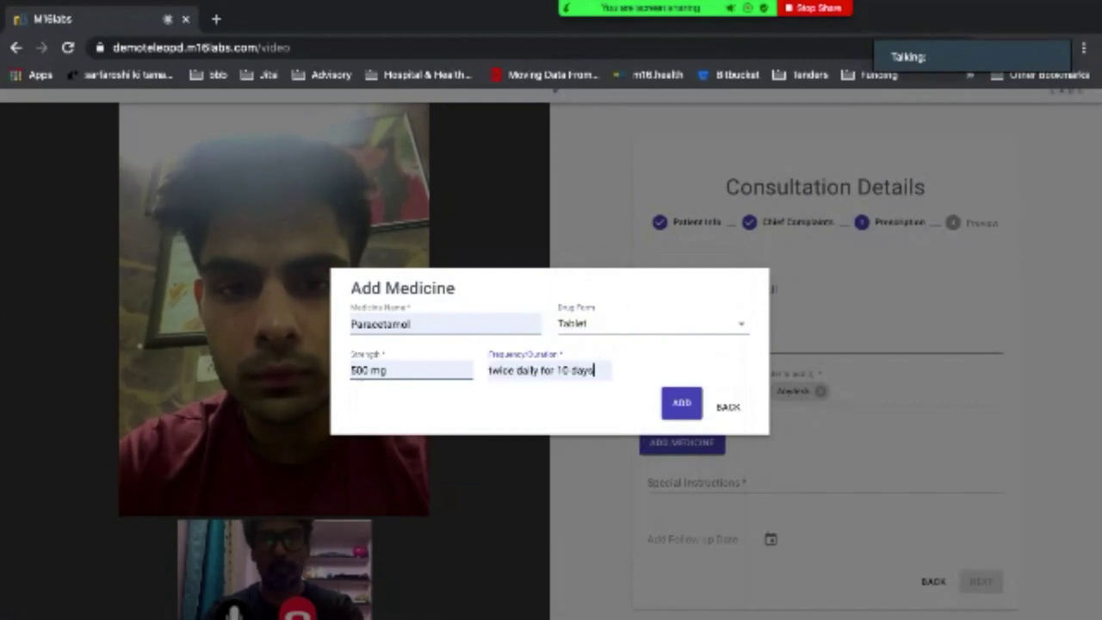
pyautogui.press('Return')
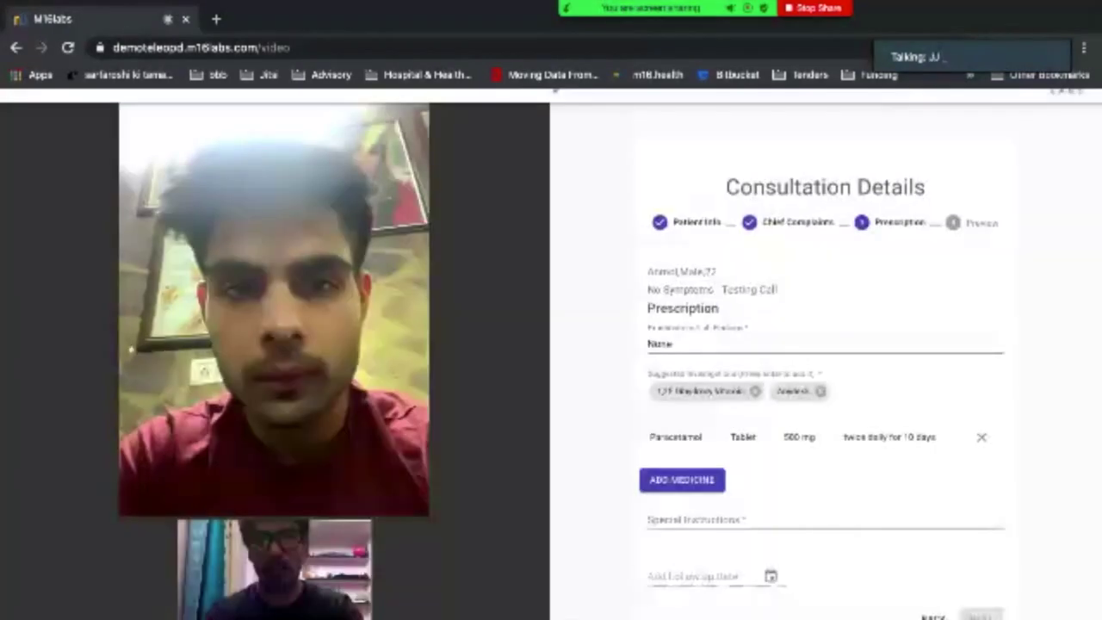
# Add a second medicine, Tylenol Syrups 100 mg with frequency STAT.
pyautogui.press('Return')
pyautogui.click(405, 323)
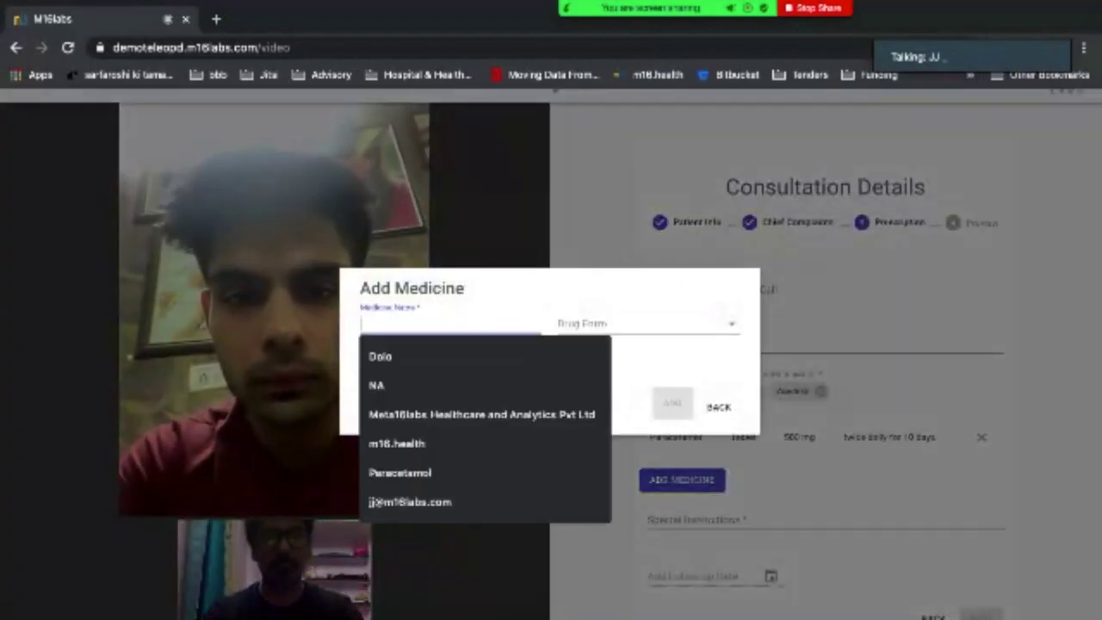
pyautogui.write('Tyl')
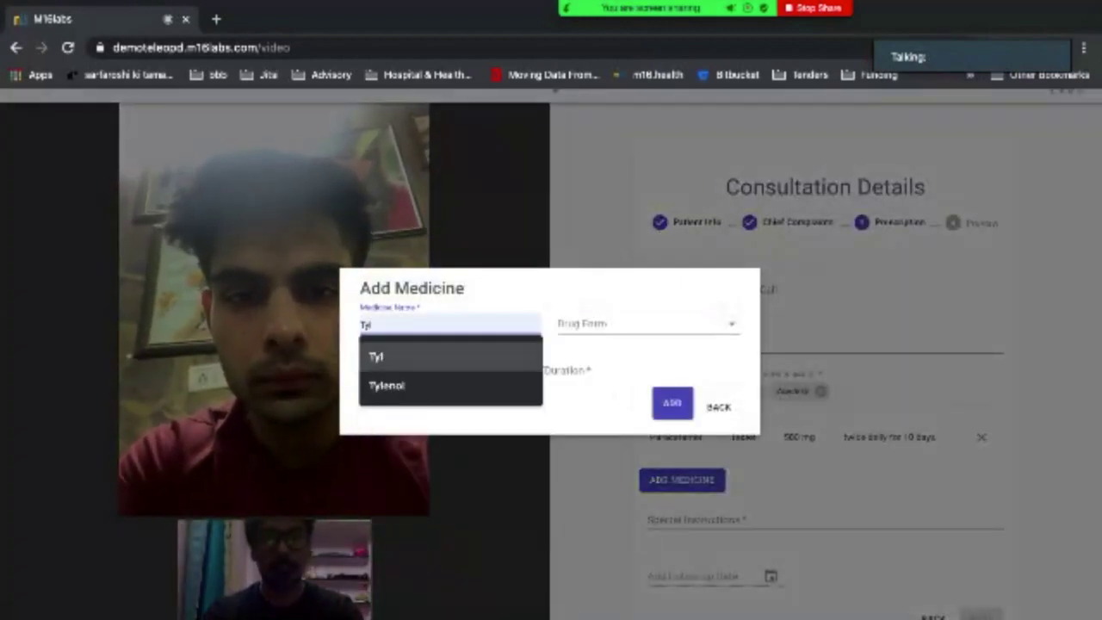
pyautogui.click(387, 385)
pyautogui.click(603, 323)
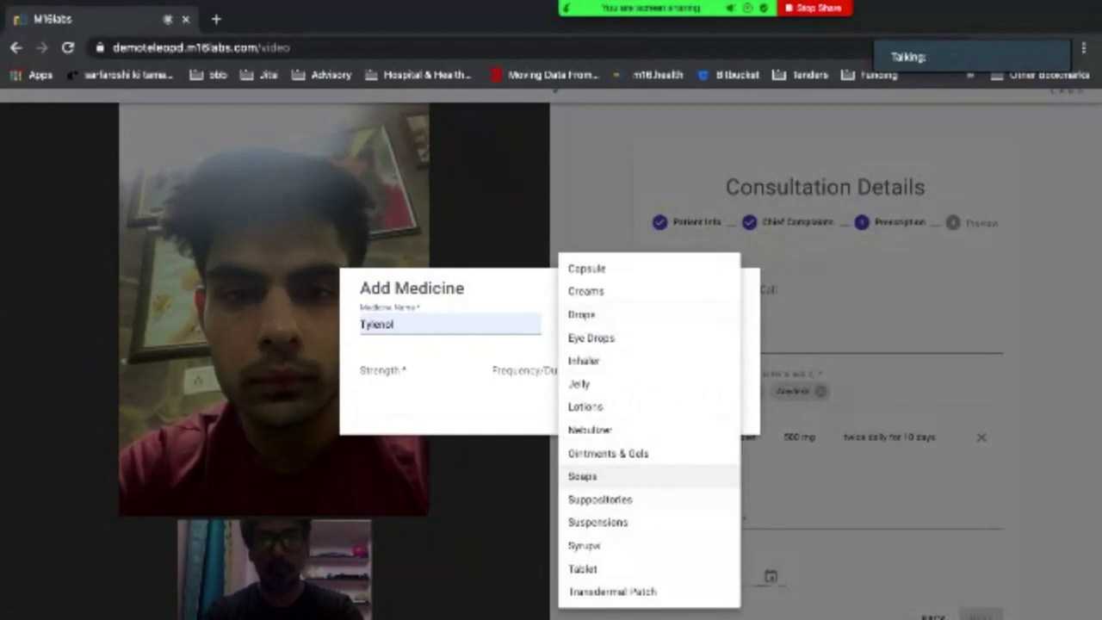
pyautogui.click(619, 545)
pyautogui.click(387, 371)
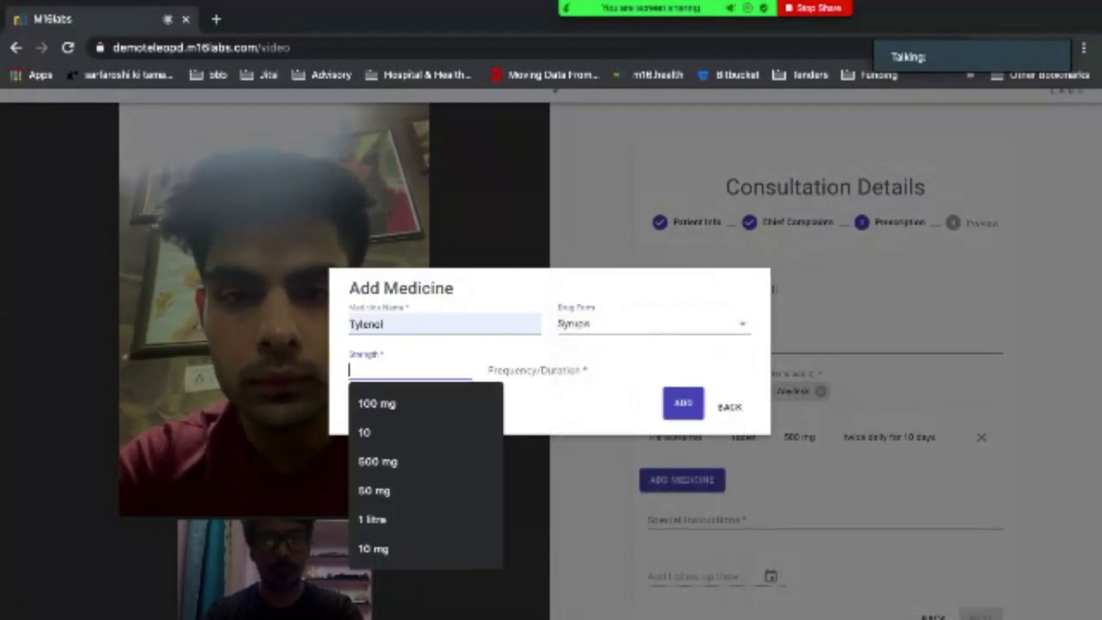
pyautogui.click(379, 402)
pyautogui.click(549, 370)
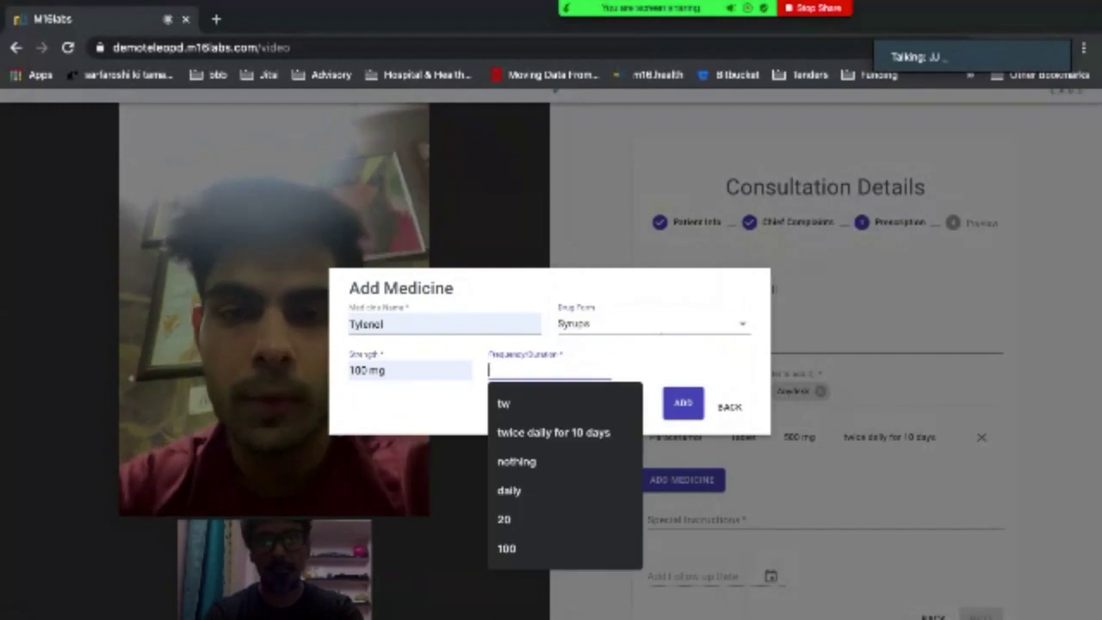
pyautogui.write('STAT')
pyautogui.click(683, 403)
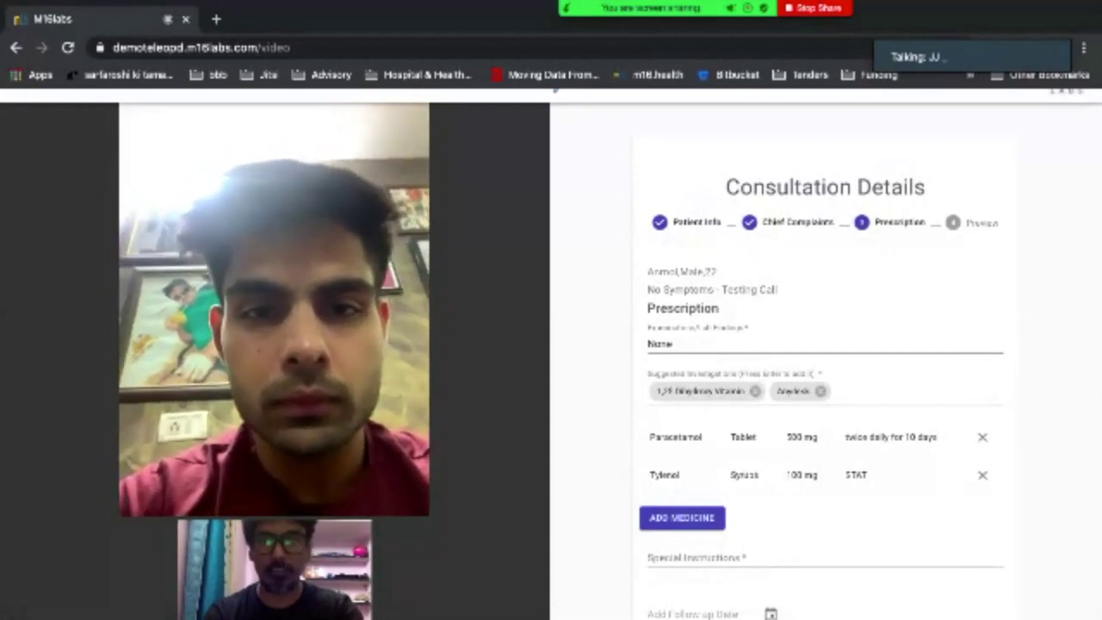
# Set special instructions to None and the follow-up date to 13/06/2020.
pyautogui.click(732, 557)
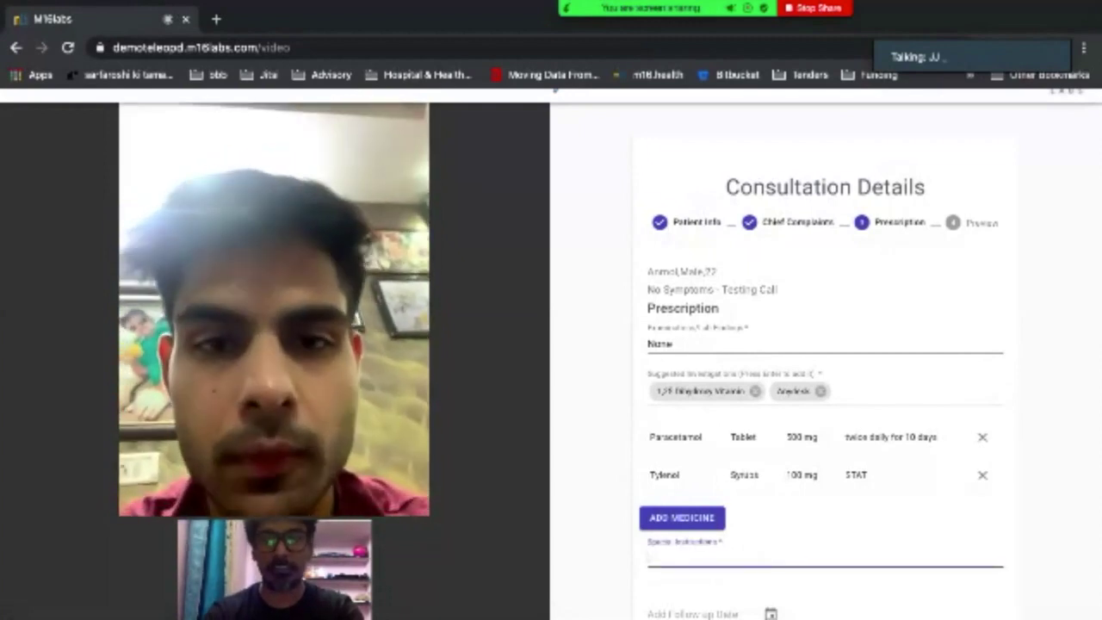
pyautogui.write('None')
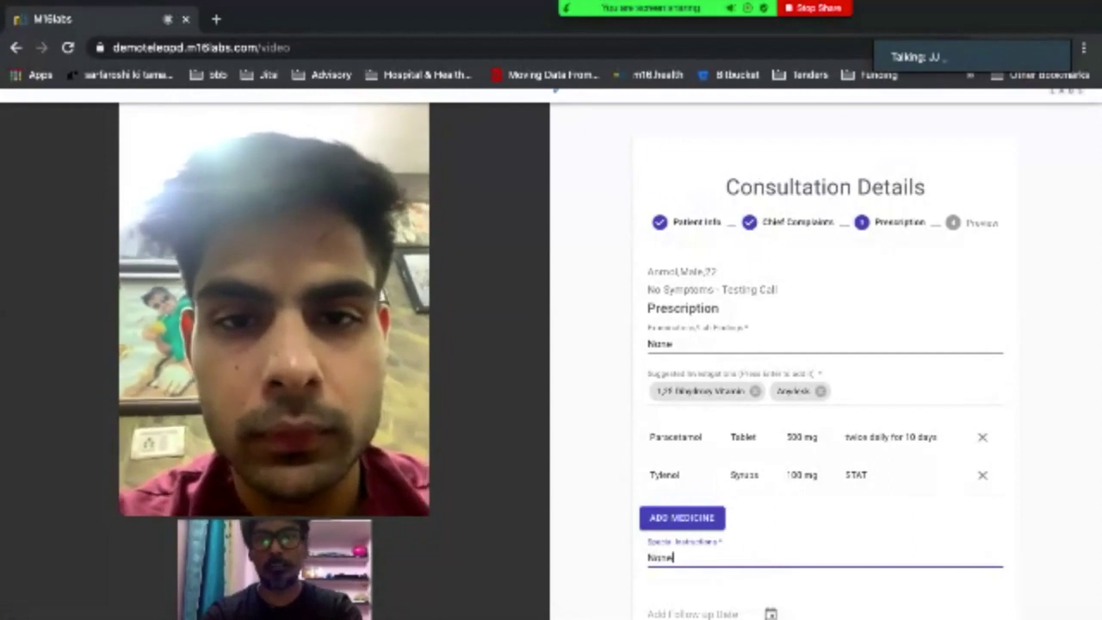
pyautogui.scroll(-1, 551, 353)
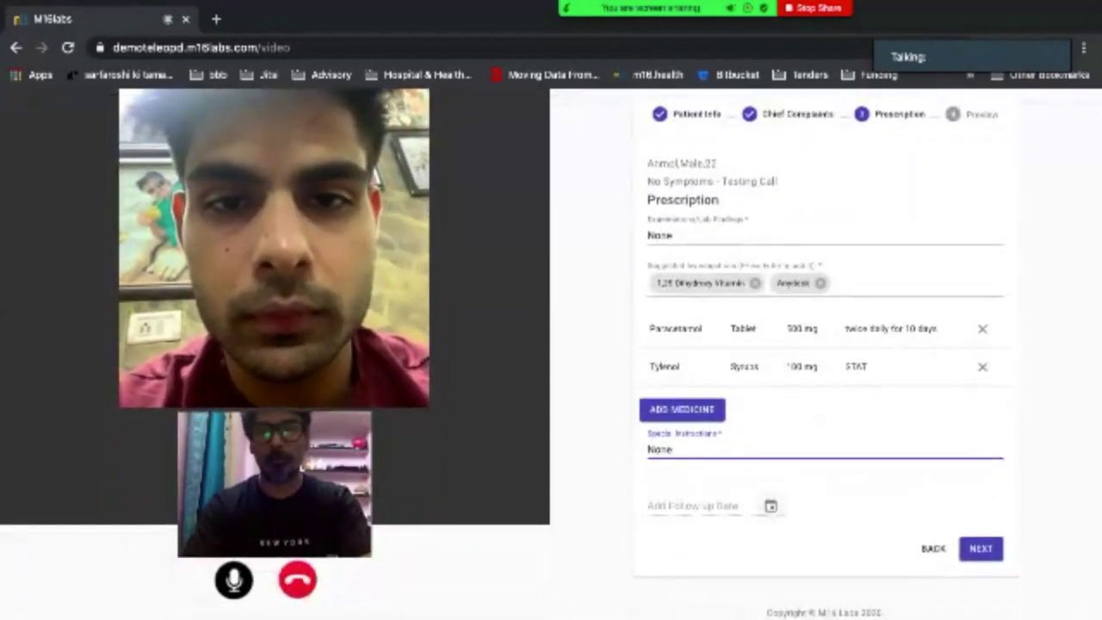
pyautogui.click(771, 505)
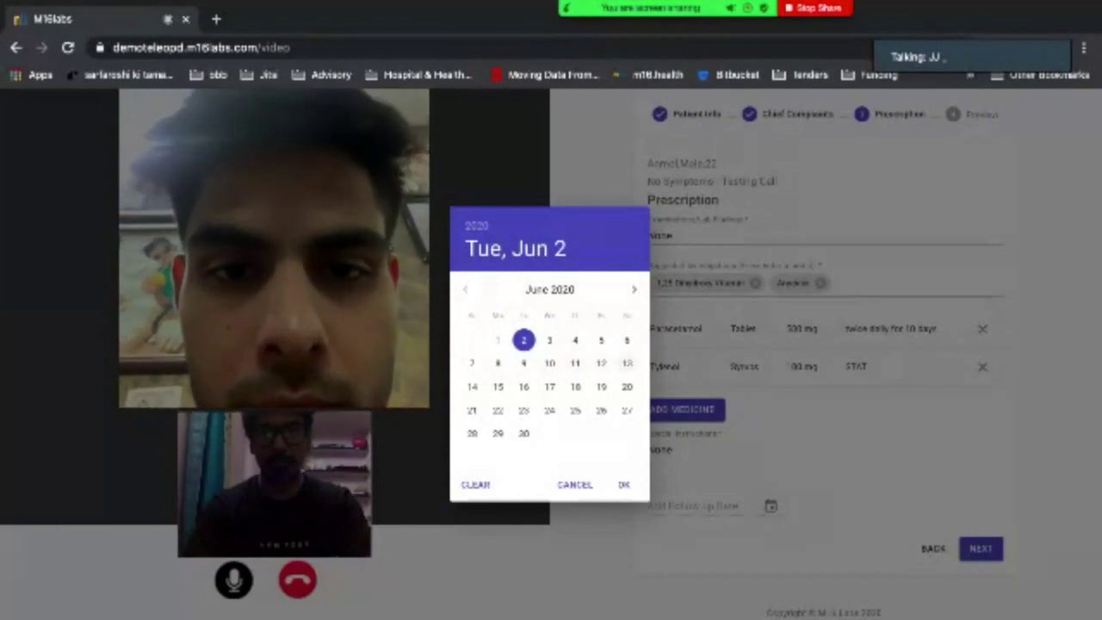
pyautogui.click(627, 363)
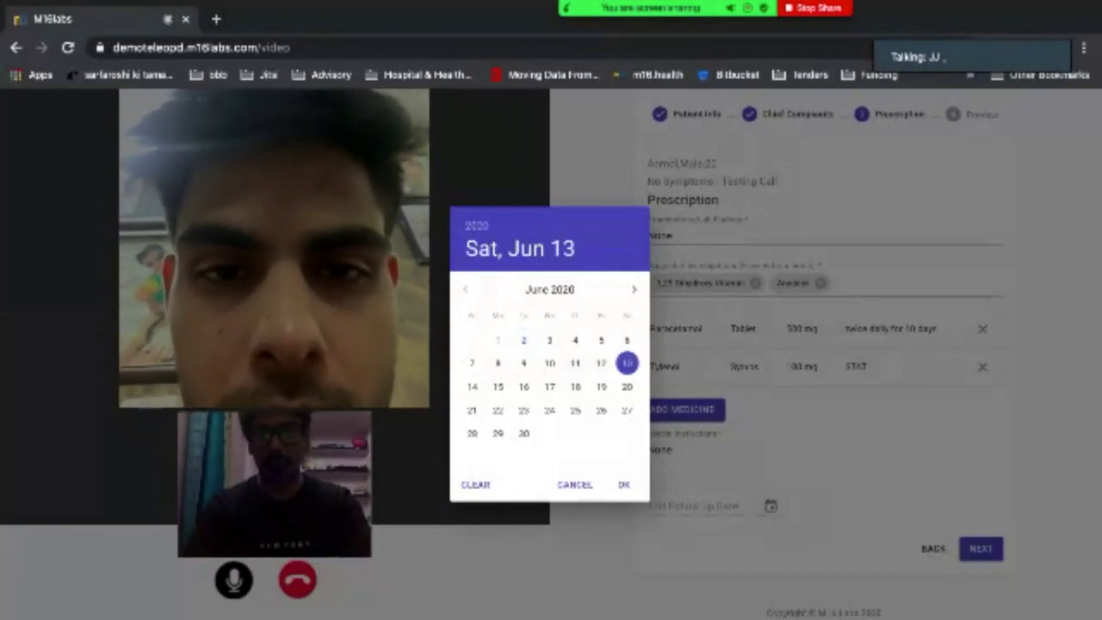
pyautogui.click(624, 485)
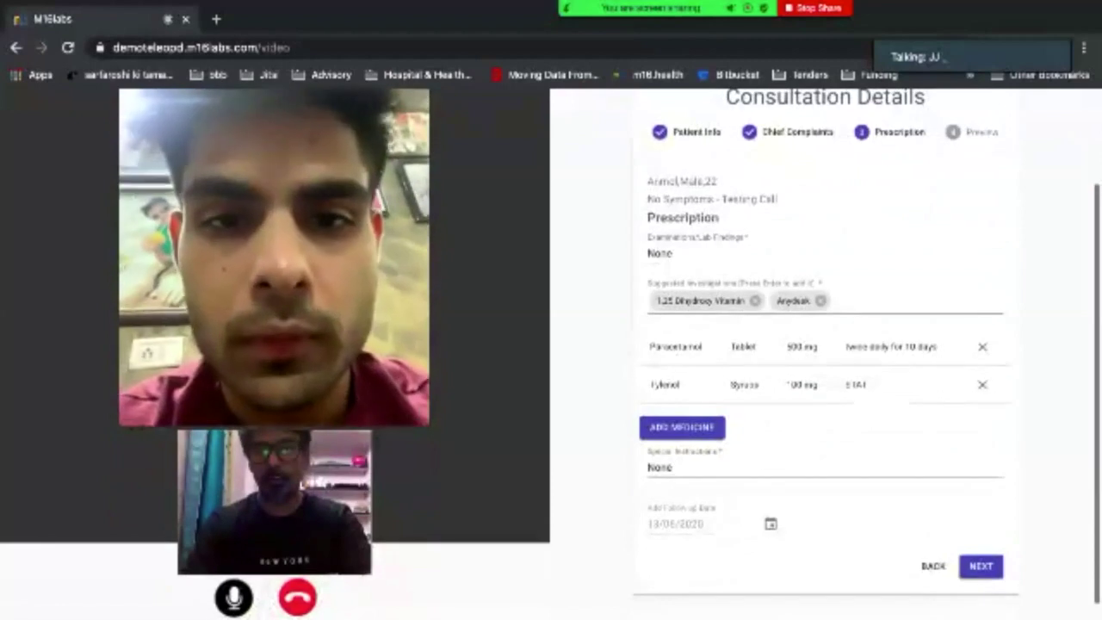
# Draw the doctor's signature on the prescription and submit it for preview.
pyautogui.click(982, 566)
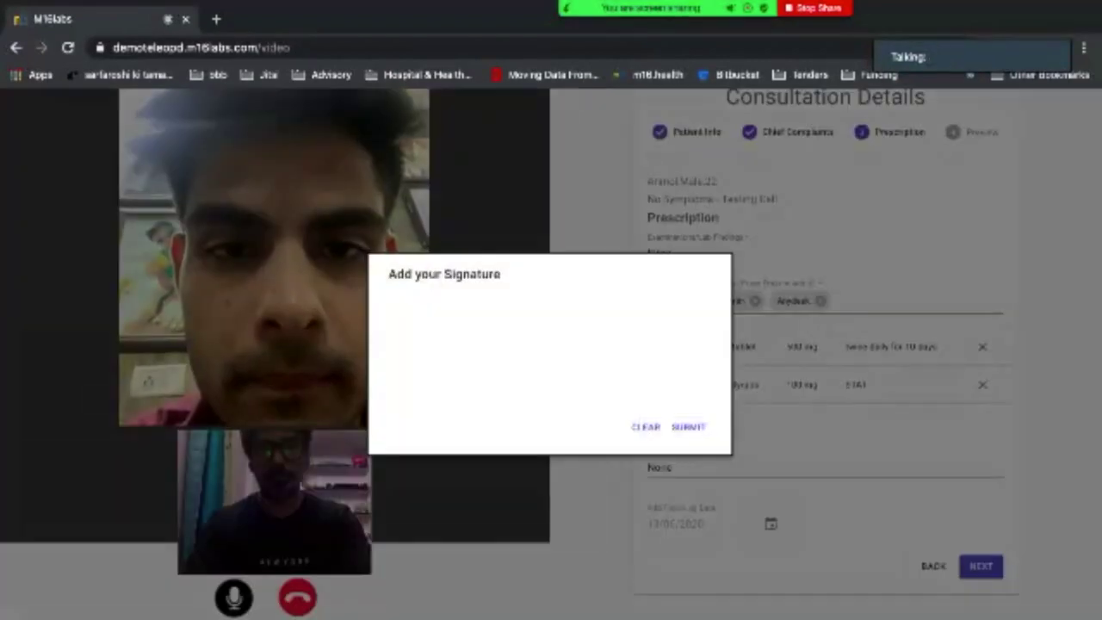
pyautogui.moveTo(495, 388)
pyautogui.mouseDown()
pyautogui.moveTo(551, 394)
pyautogui.moveTo(531, 352)
pyautogui.moveTo(615, 299)
pyautogui.mouseUp()
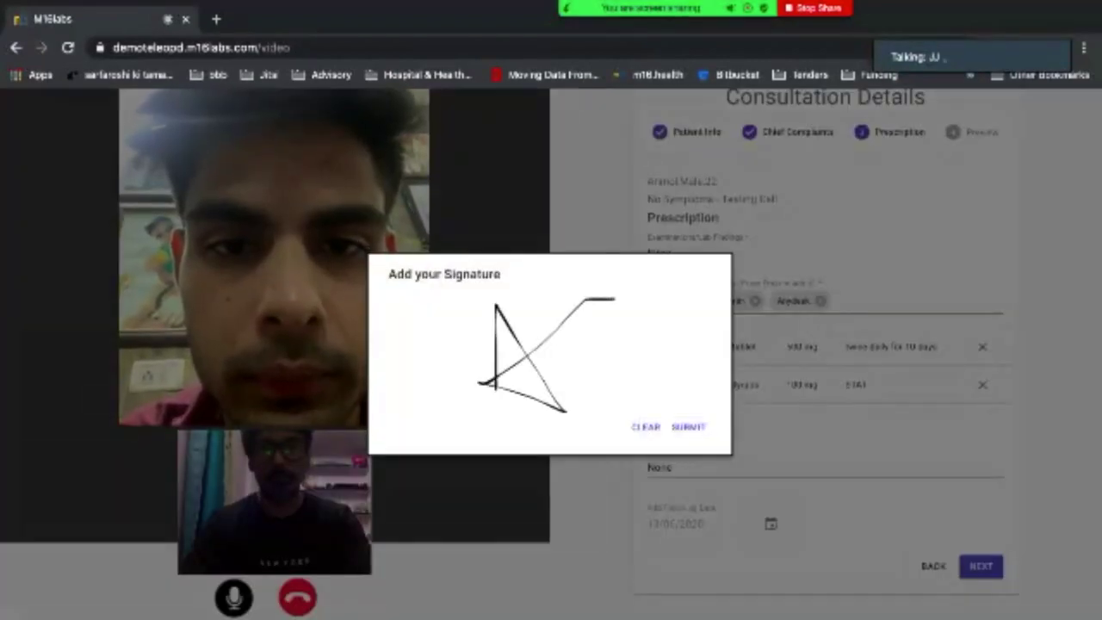
pyautogui.click(689, 426)
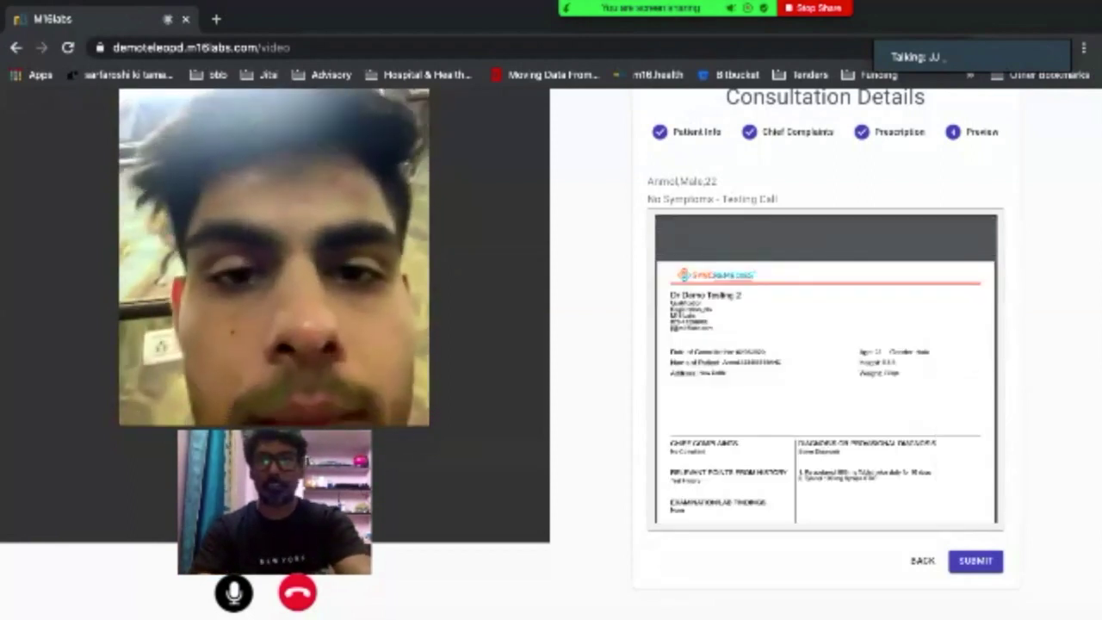
# Review the prescription PDF preview and submit it to generate the PDF.
pyautogui.scroll(-3, 826, 368)
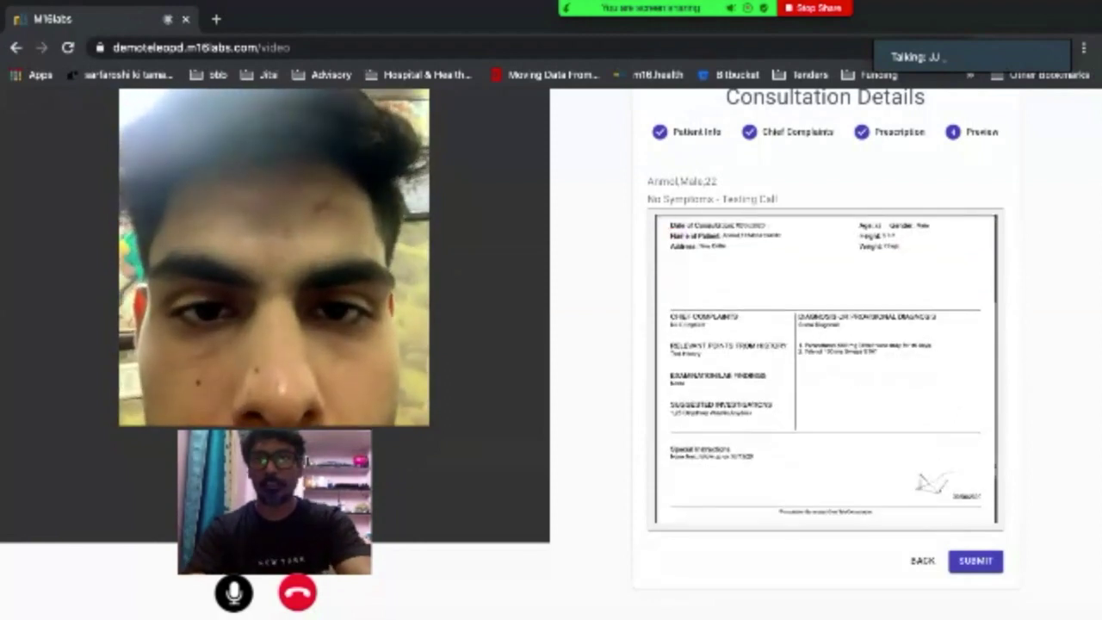
pyautogui.scroll(-5, 826, 369)
pyautogui.scroll(10, 826, 355)
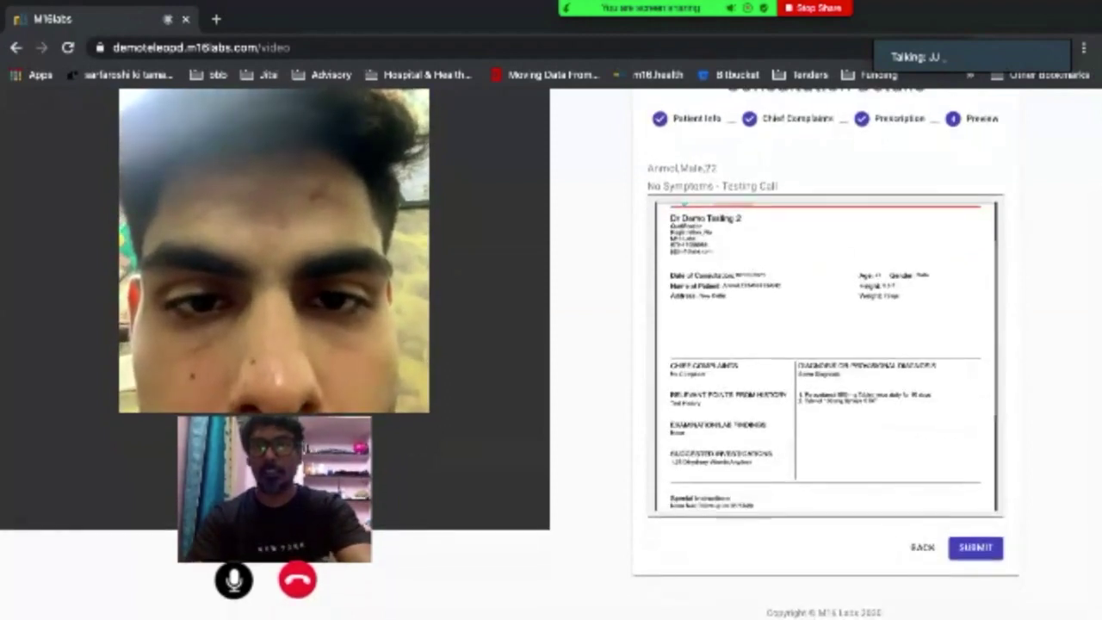
pyautogui.scroll(-2, 826, 355)
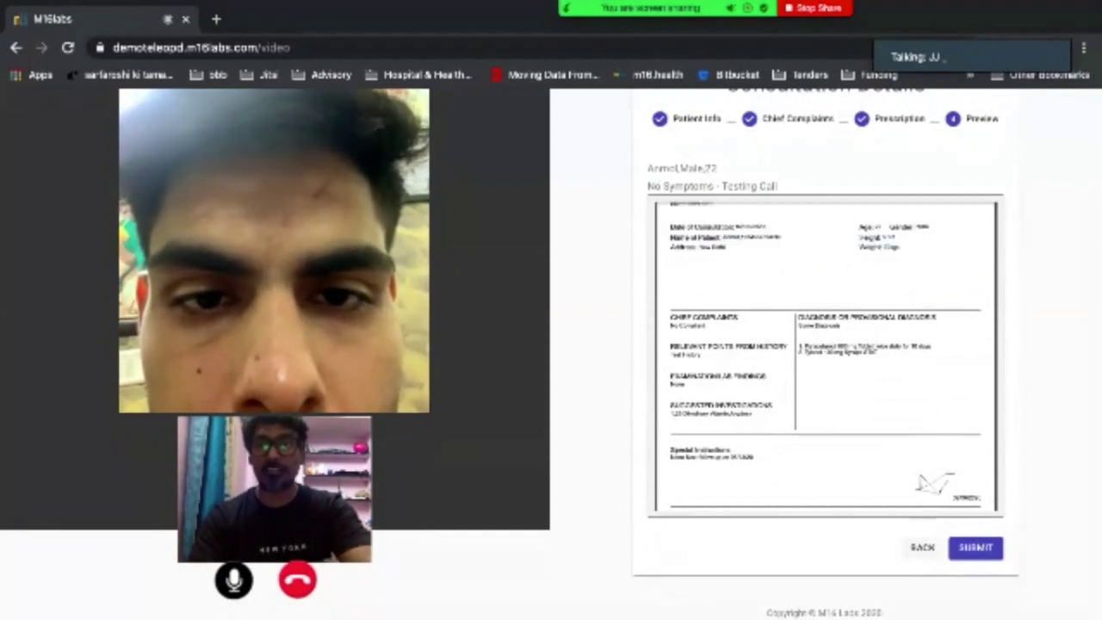
pyautogui.click(976, 548)
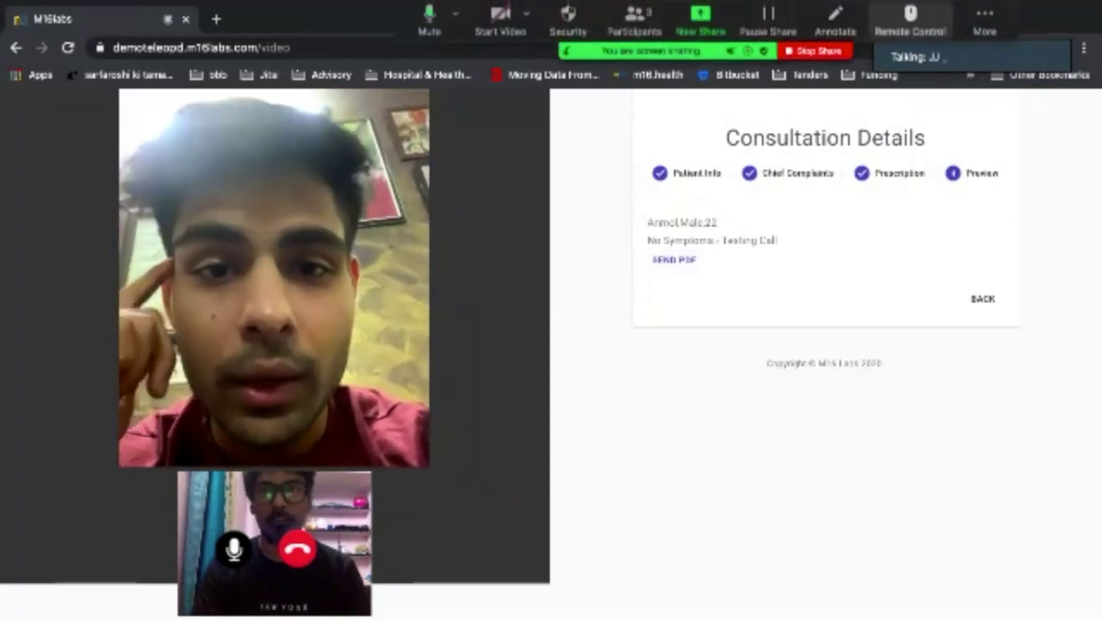
# Open and close the Zoom meeting's More menu without choosing anything.
pyautogui.click(985, 17)
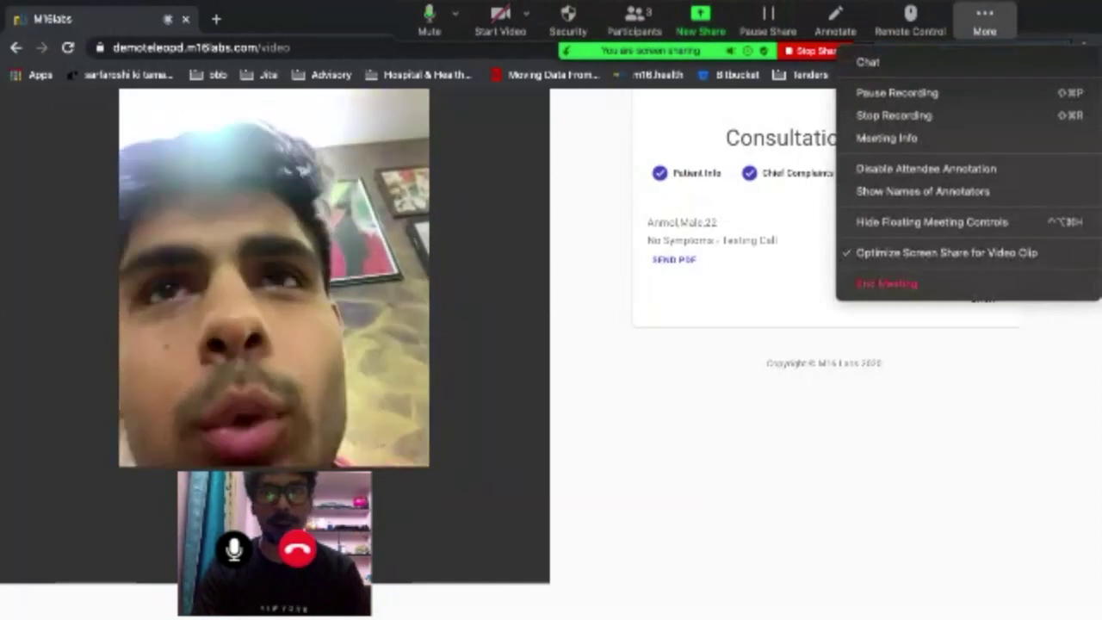
pyautogui.click(985, 18)
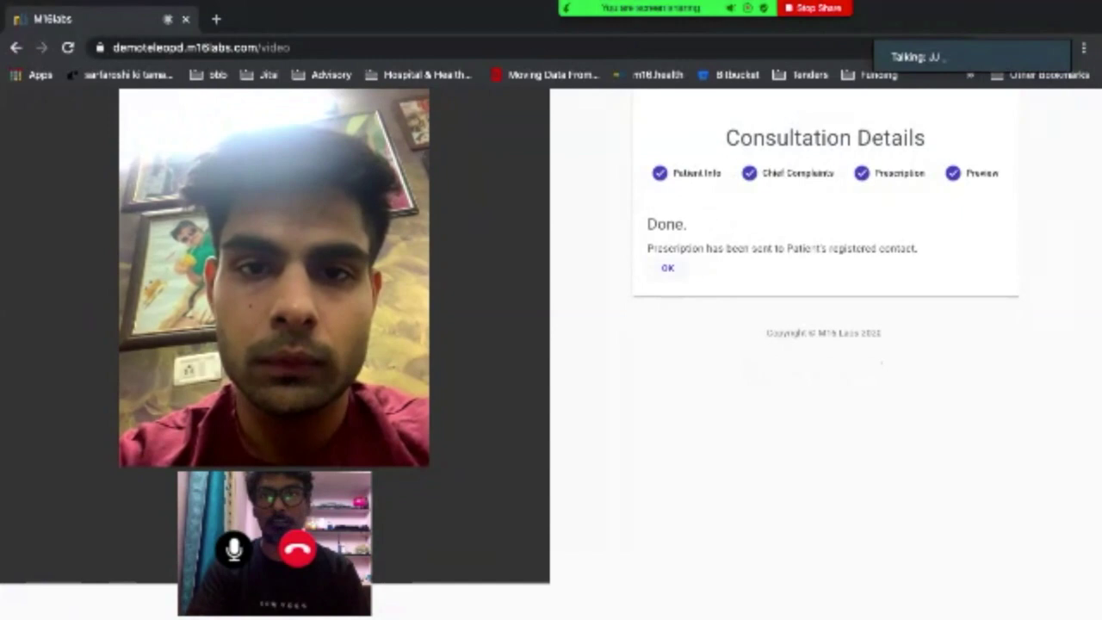
# Acknowledge the Done message to return to the dashboard, then open Zoom's More menu.
pyautogui.click(668, 268)
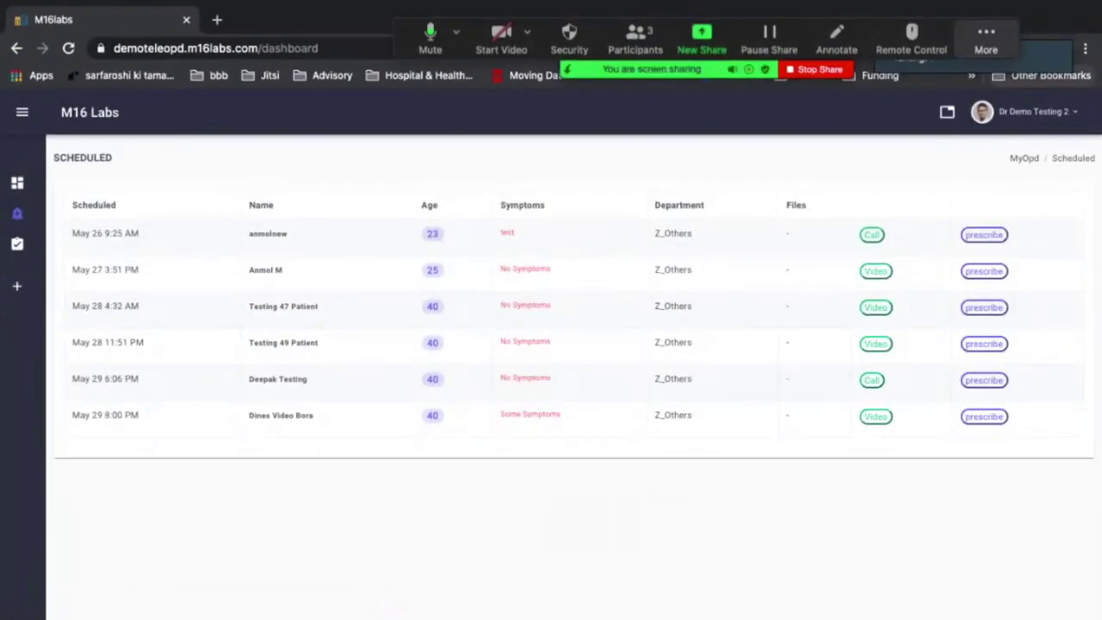
pyautogui.click(986, 39)
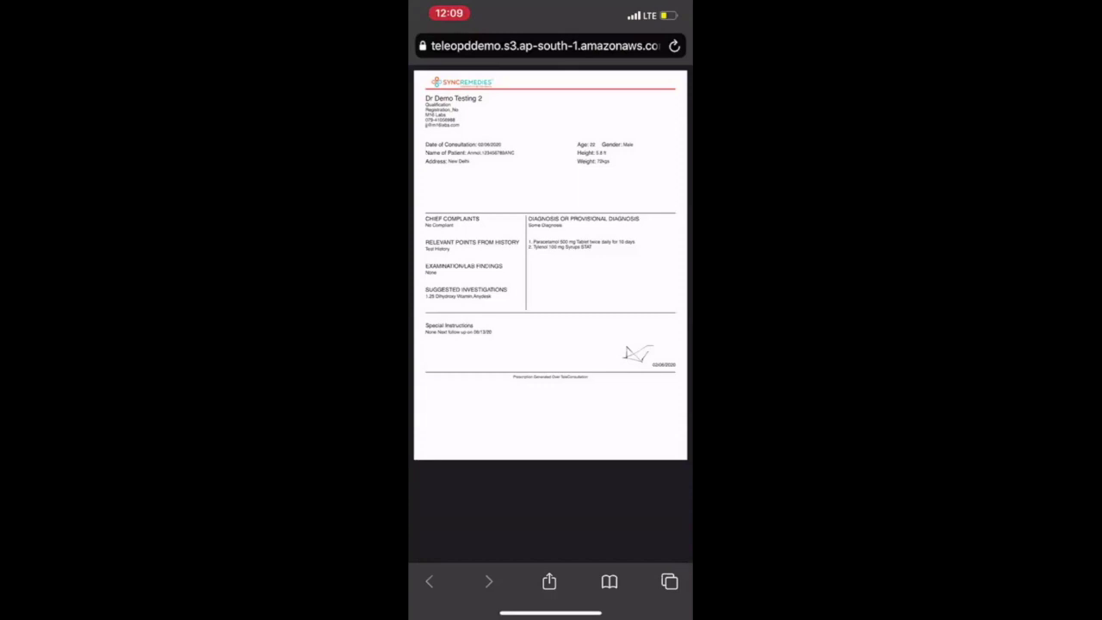
# Zoom into the PDF's medicines and bring up the Stop Broadcasting prompt.
pyautogui.scroll(5, 551, 259)
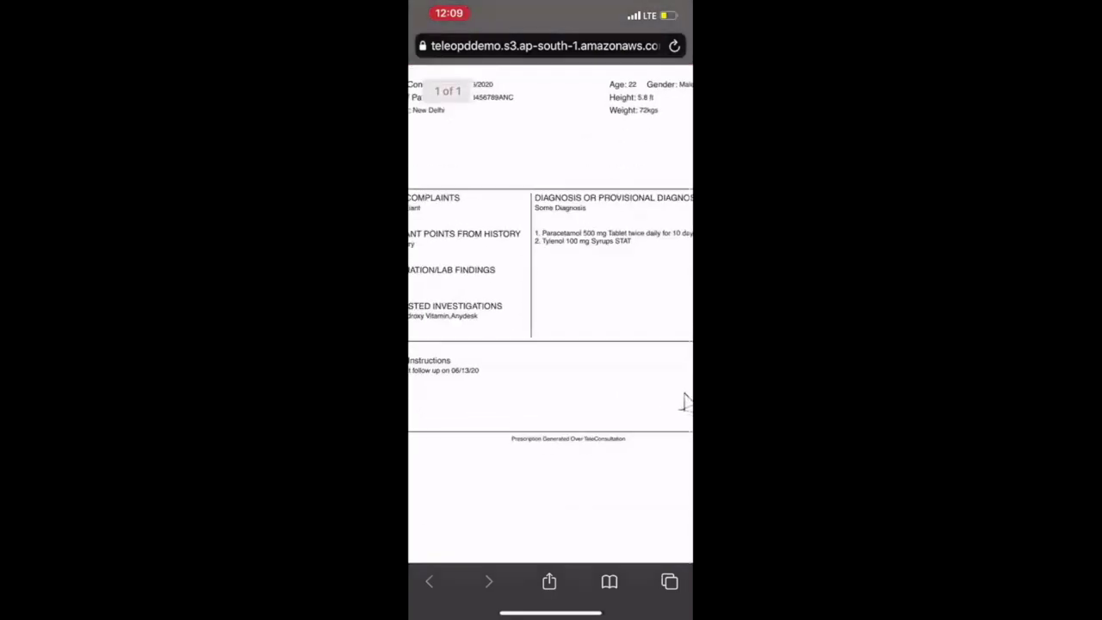
pyautogui.hscroll(-2, 551, 310)
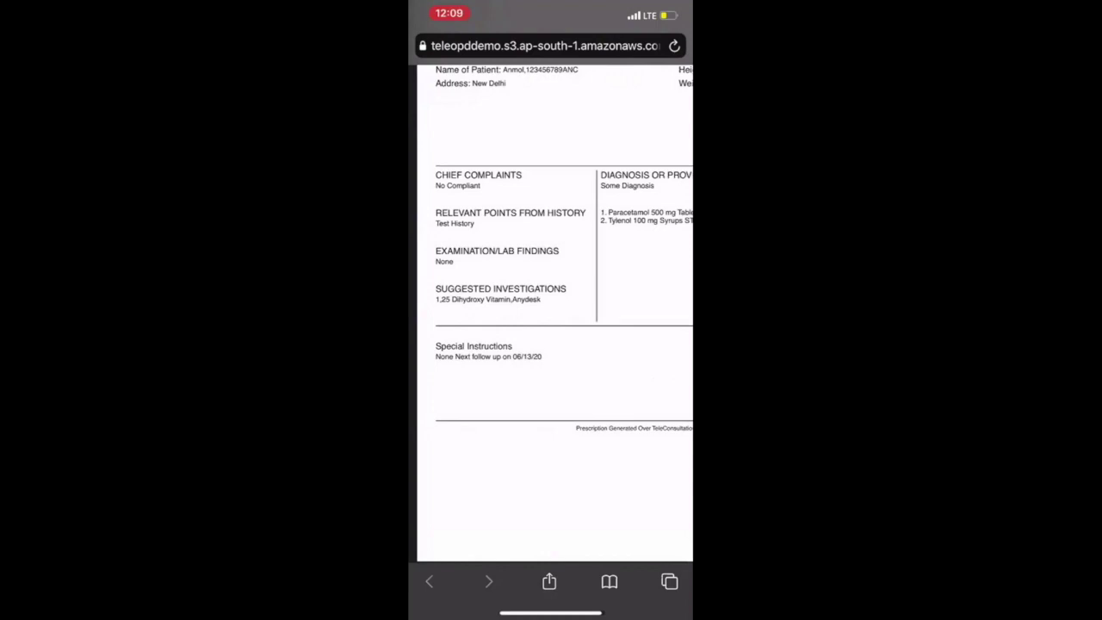
pyautogui.click(448, 13)
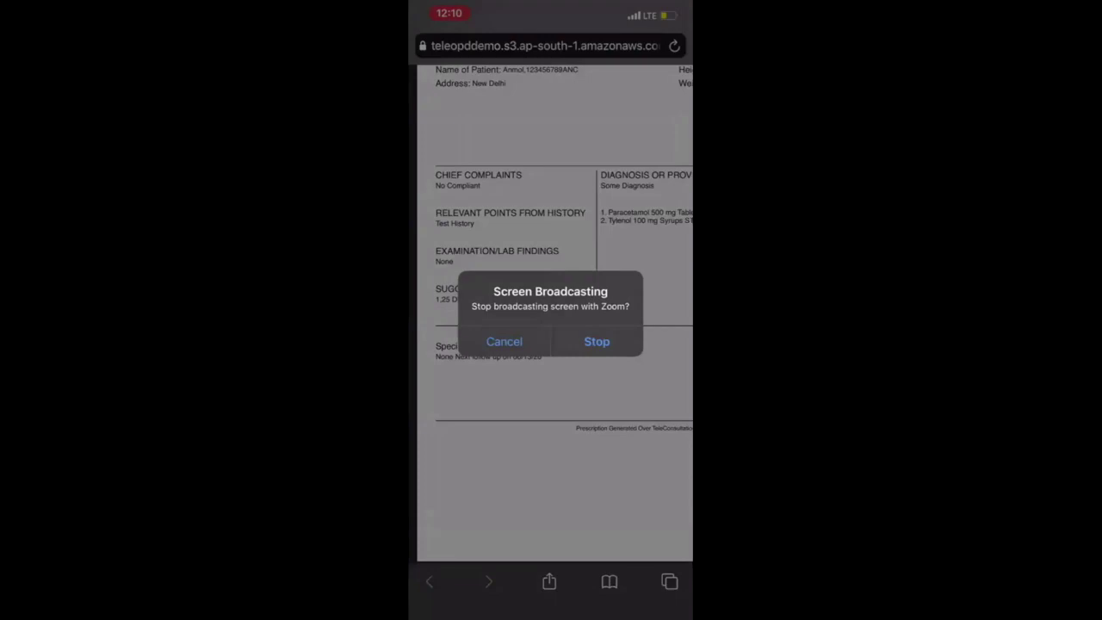